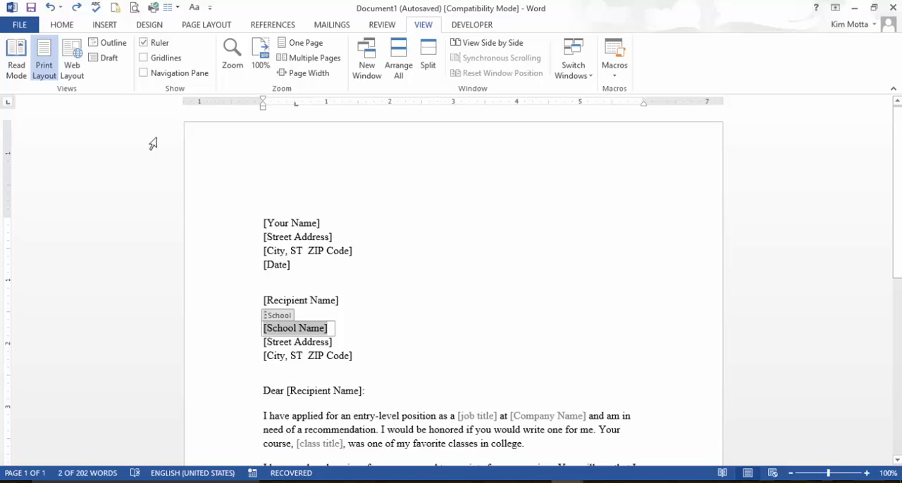
Step: Open the newsletter in Read Mode, page through its screens to the end and return to the editing view
left_click(24, 58)
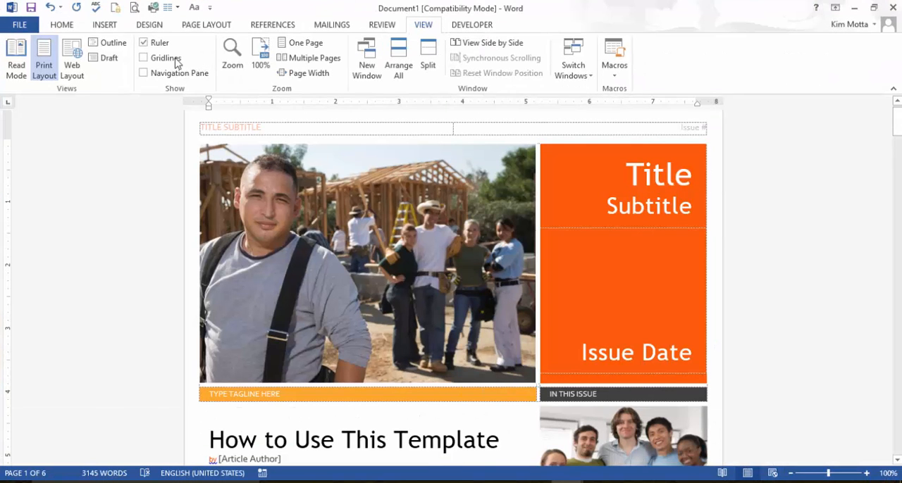
left_click(16, 62)
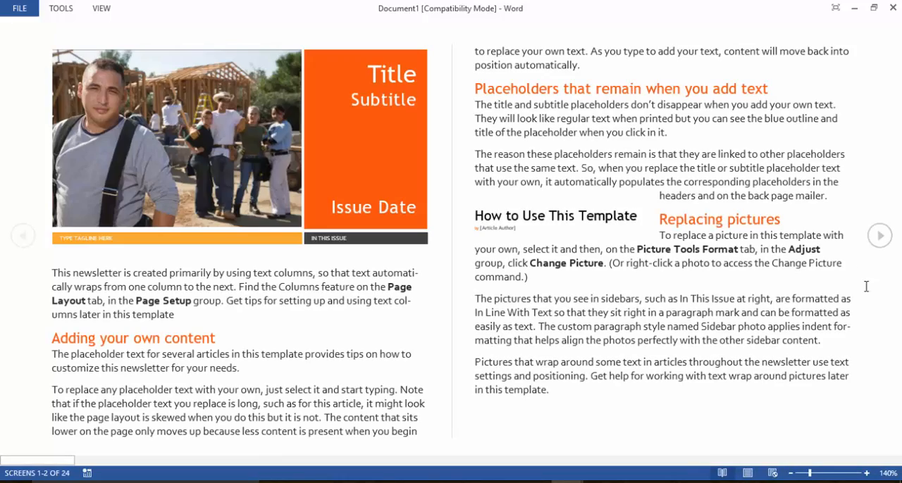
left_click(880, 236)
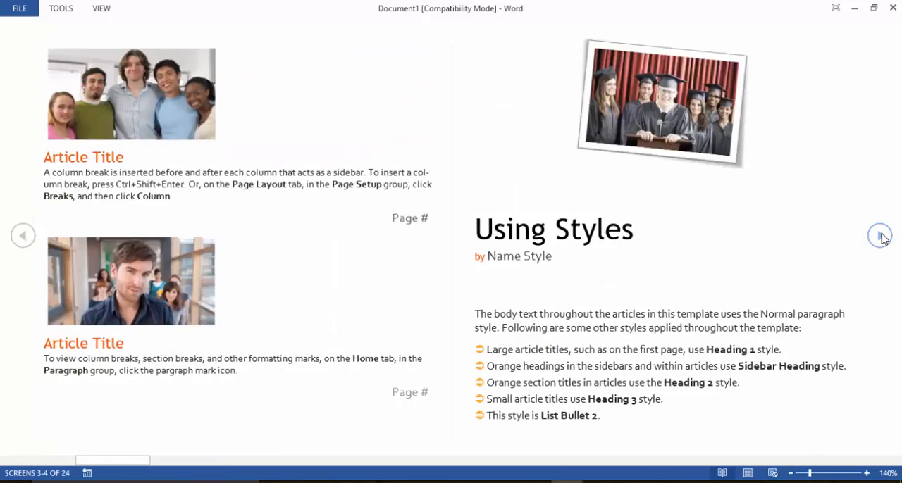
left_click(880, 236)
left_click(26, 237)
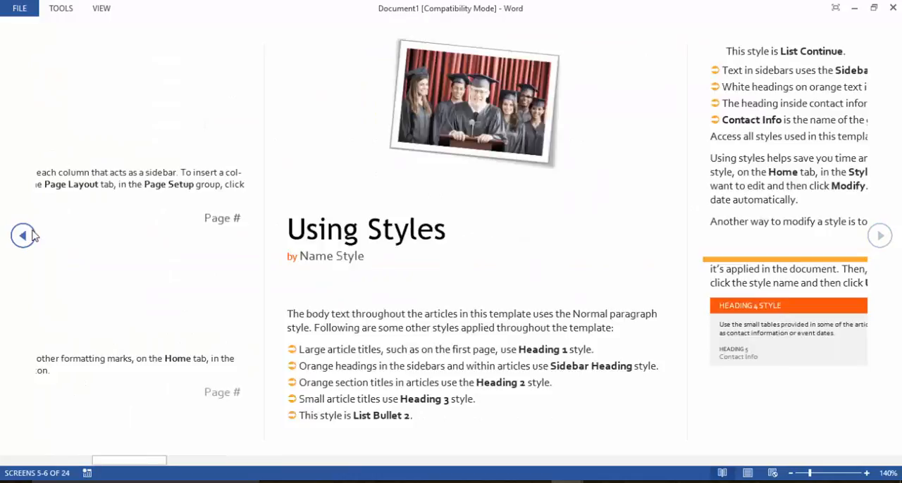
left_click(880, 245)
left_click(879, 245)
left_click(879, 245)
left_click(879, 238)
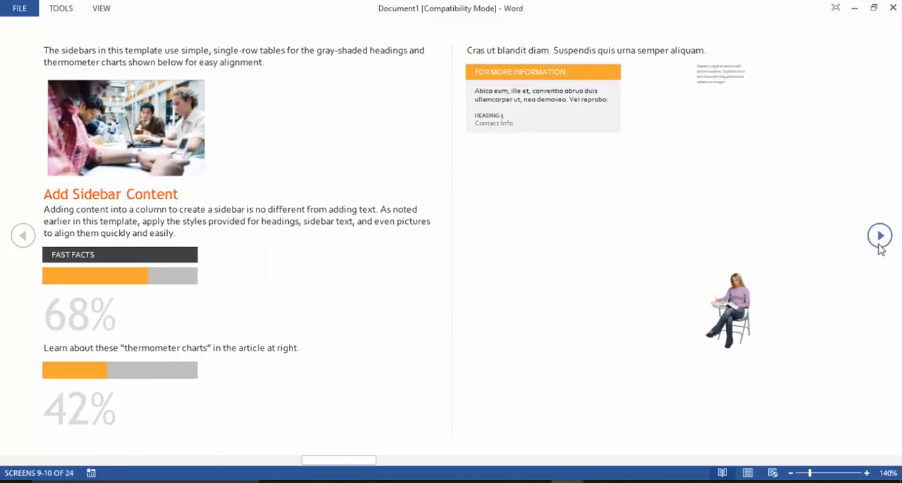
left_click(880, 238)
left_click(879, 247)
left_click(879, 246)
left_click(880, 246)
left_click(880, 246)
left_click(880, 247)
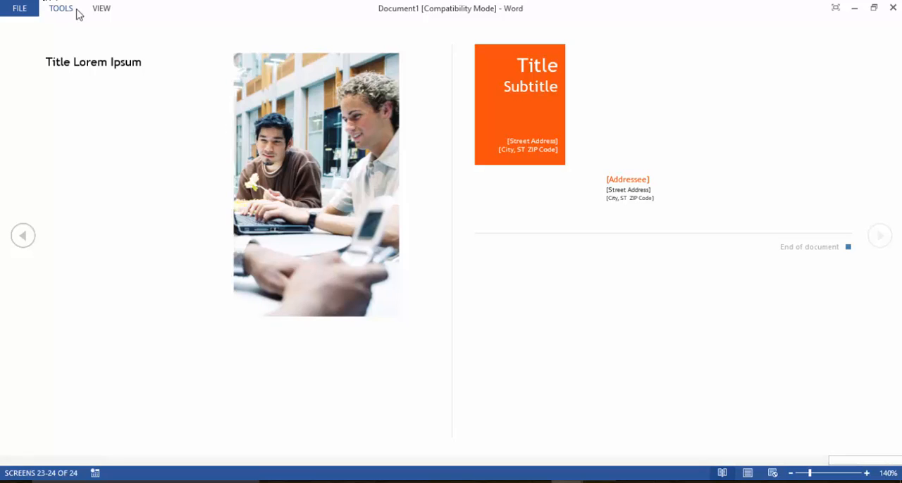
left_click(102, 9)
left_click(120, 35)
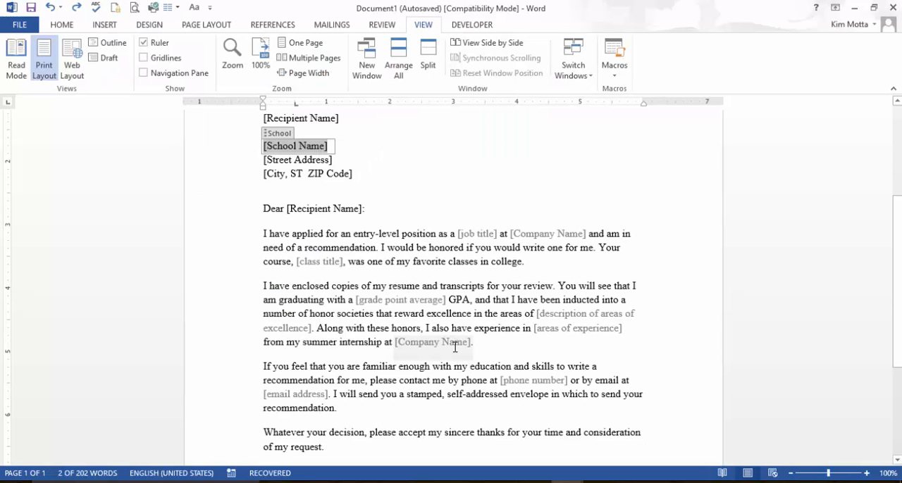
Step: Display the letter in Web Layout and in Outline view, and close Outline view
left_click(71, 56)
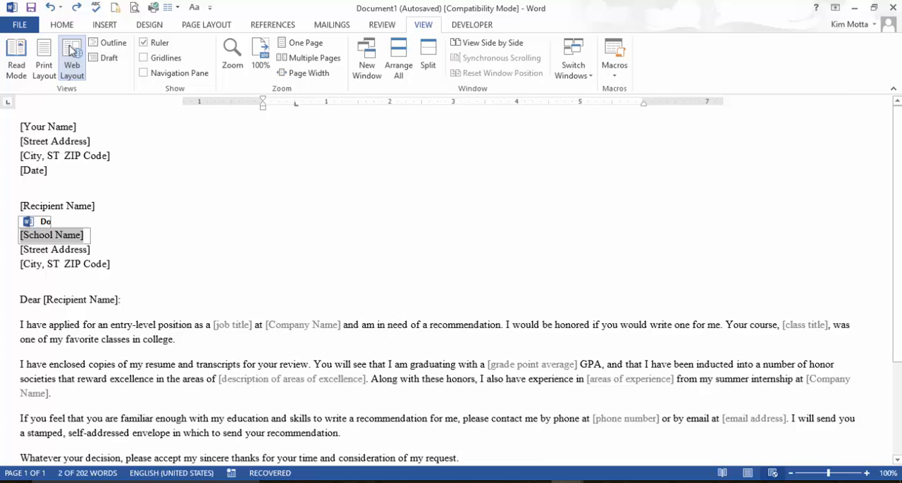
left_click(105, 43)
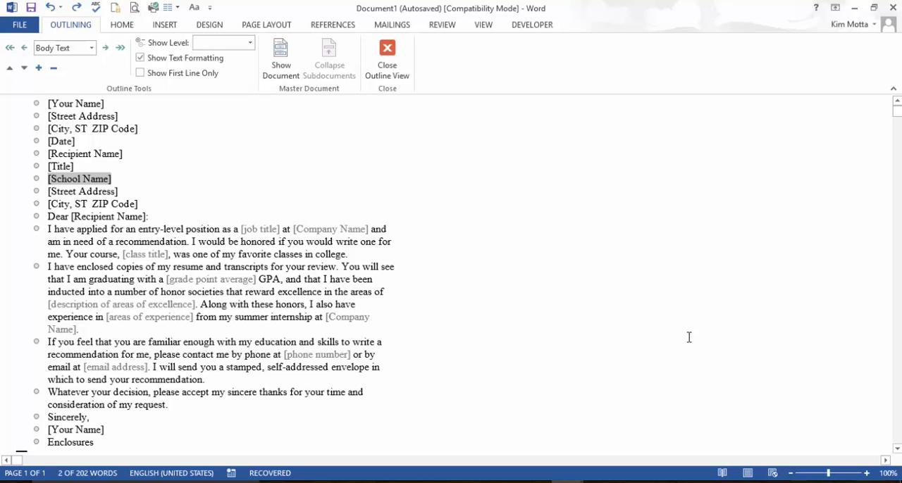
left_click(387, 58)
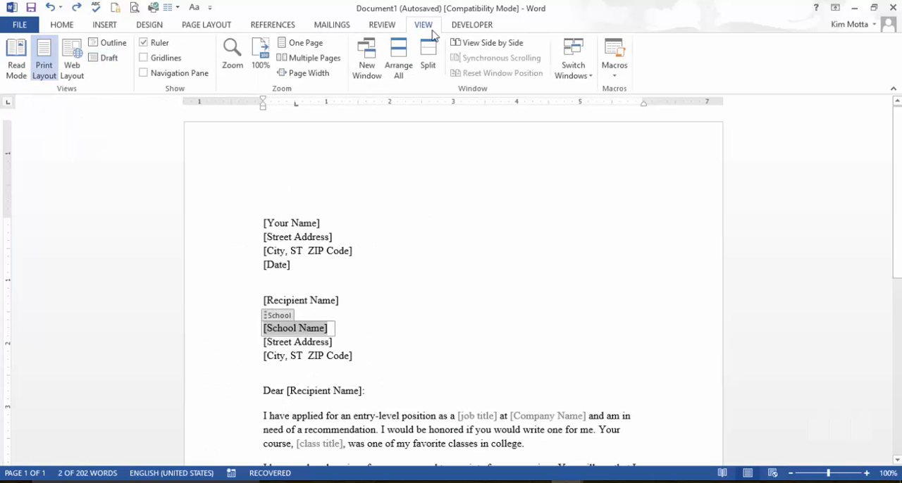
Step: Compare the letter and the newsletter in Draft view, looking through the newsletter's columns, and return to Print Layout
left_click(105, 58)
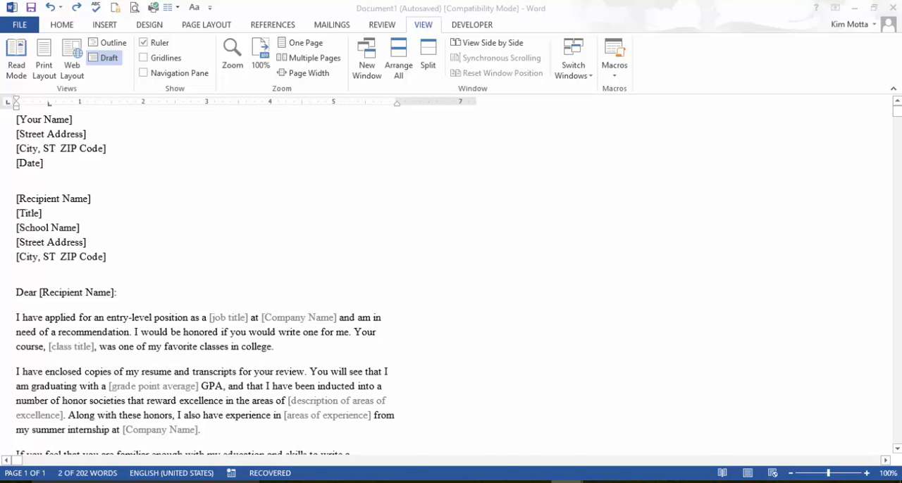
mouse_move(584, 482)
left_click(515, 441)
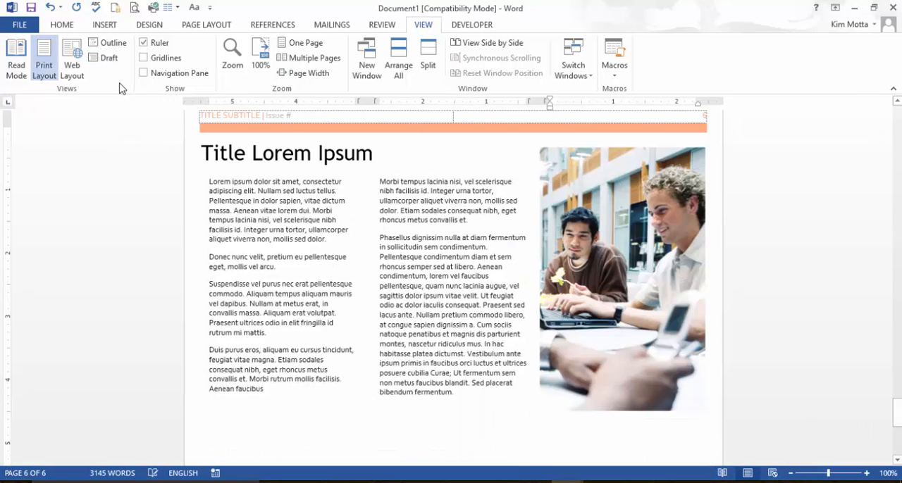
left_click(108, 58)
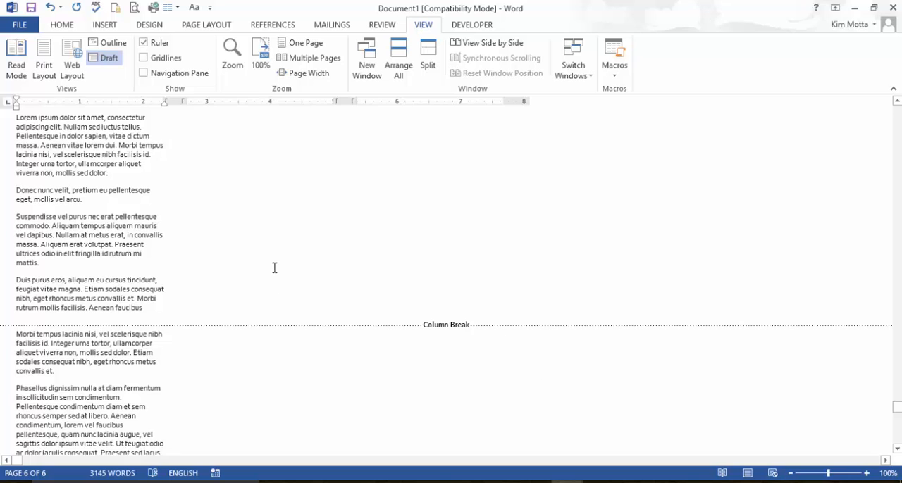
scroll(275, 268, "down", 10)
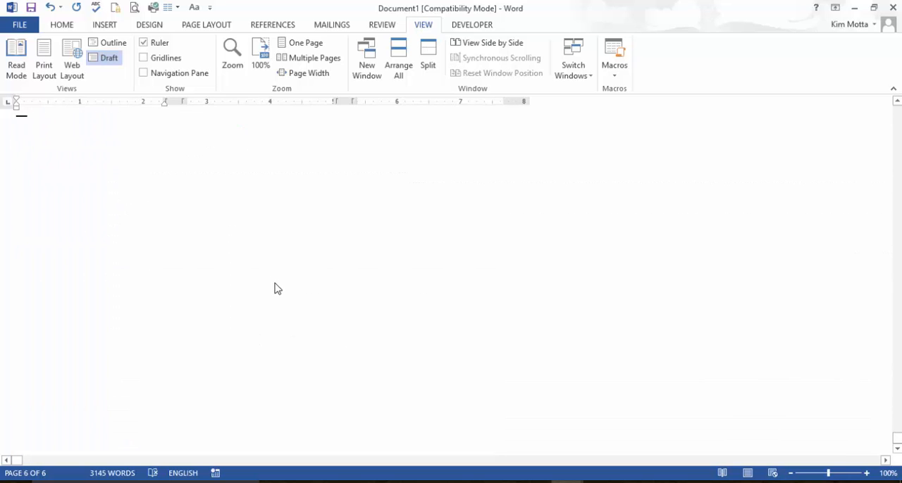
scroll(277, 282, "up", 15)
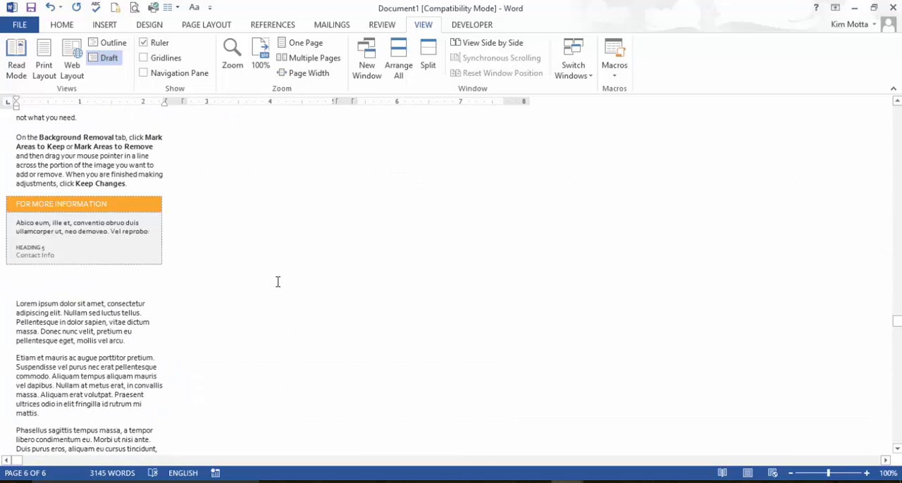
scroll(277, 282, "up", 10)
key("ctrl+alt+p")
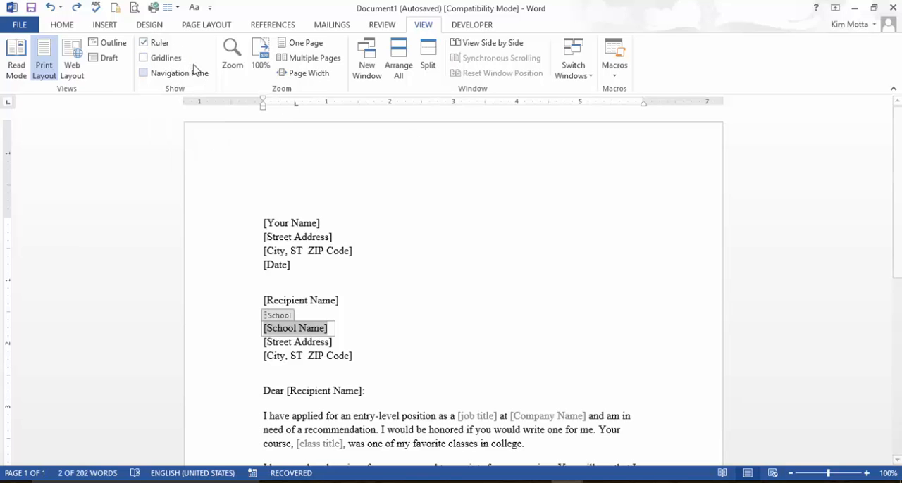
Step: Hide and redisplay the ruler, and examine its indent markers with the letter's text selected
left_click(144, 43)
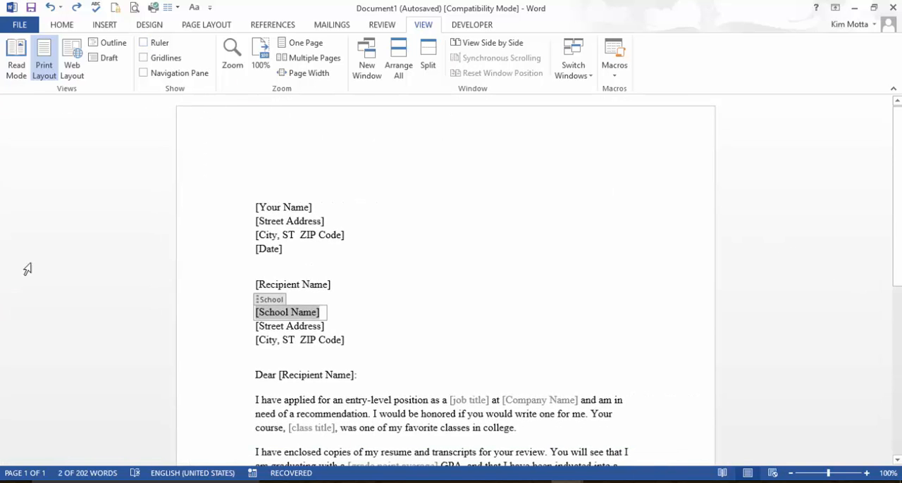
left_click(143, 43)
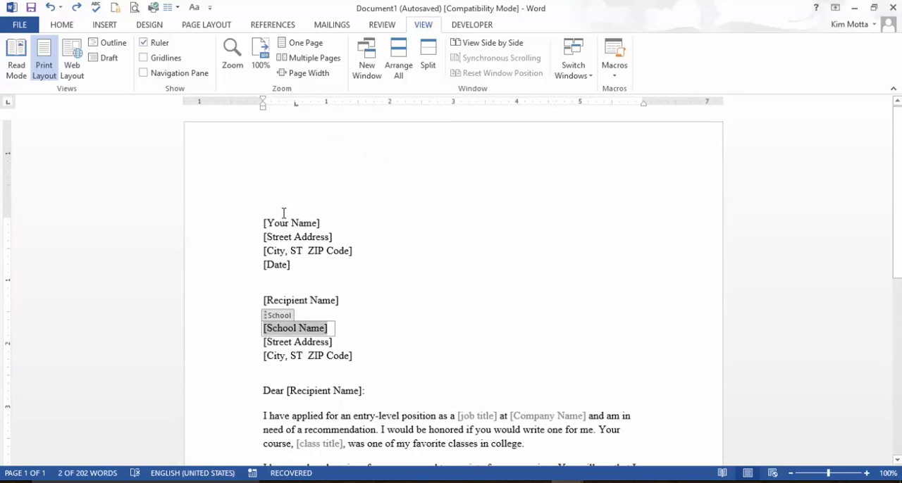
left_click_drag(262, 221, 327, 449)
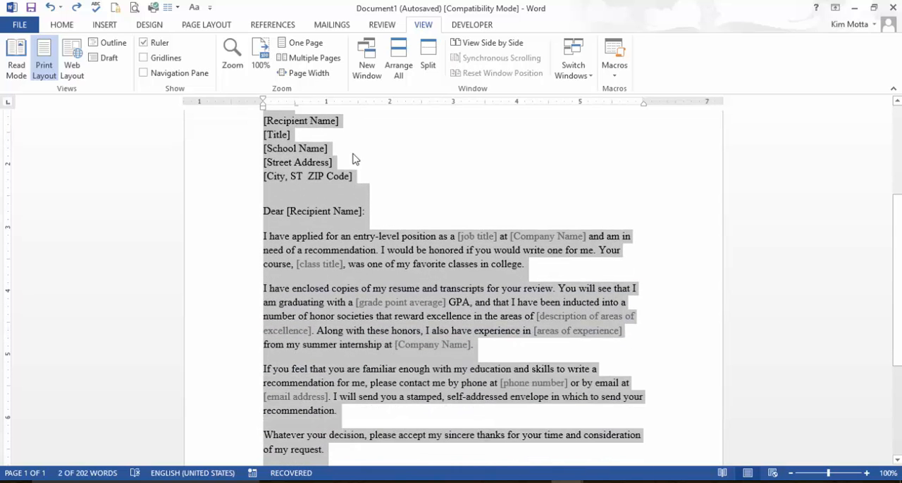
mouse_move(264, 101)
left_mouse_down()
mouse_move(291, 100)
mouse_move(264, 101)
left_mouse_up()
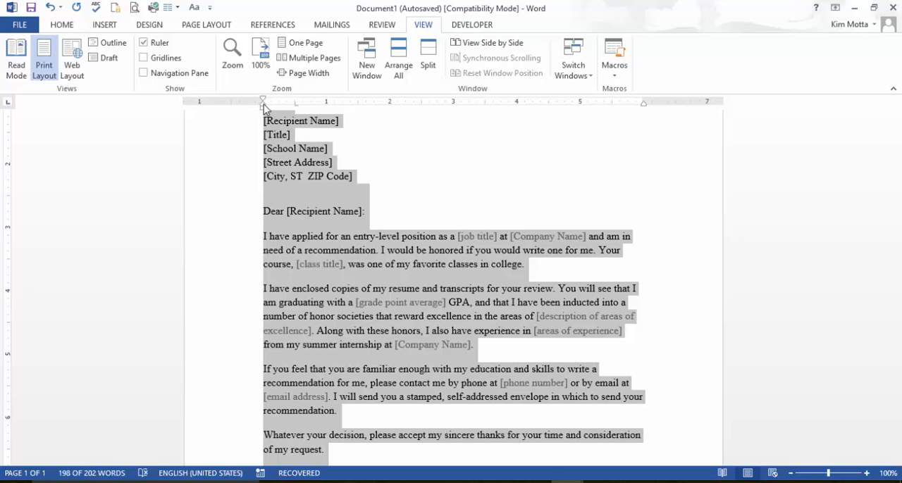
mouse_move(263, 104)
left_mouse_down()
mouse_move(301, 109)
mouse_move(263, 104)
left_mouse_up()
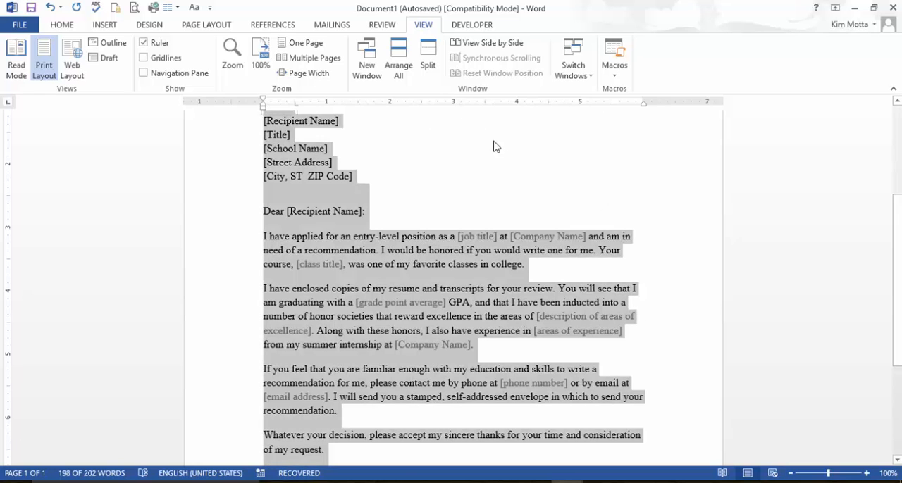
left_click(594, 167)
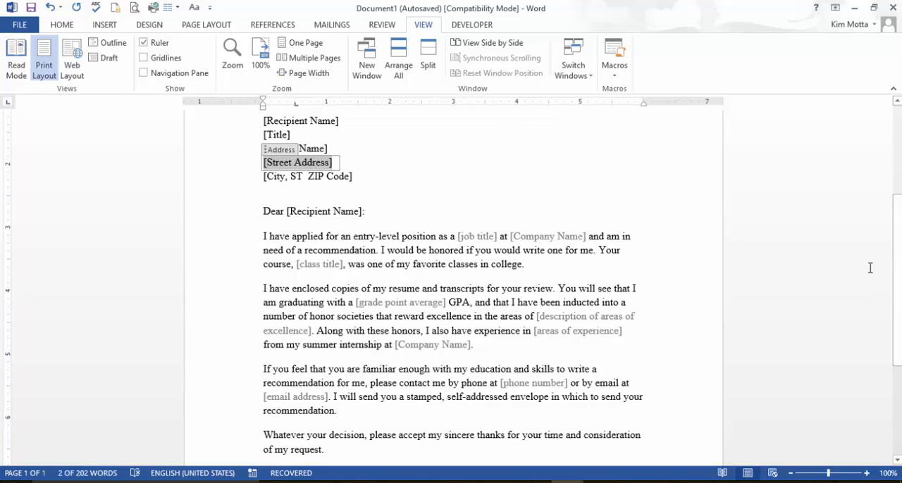
Step: Show the gridlines behind the letter and hide them again
left_click(145, 58)
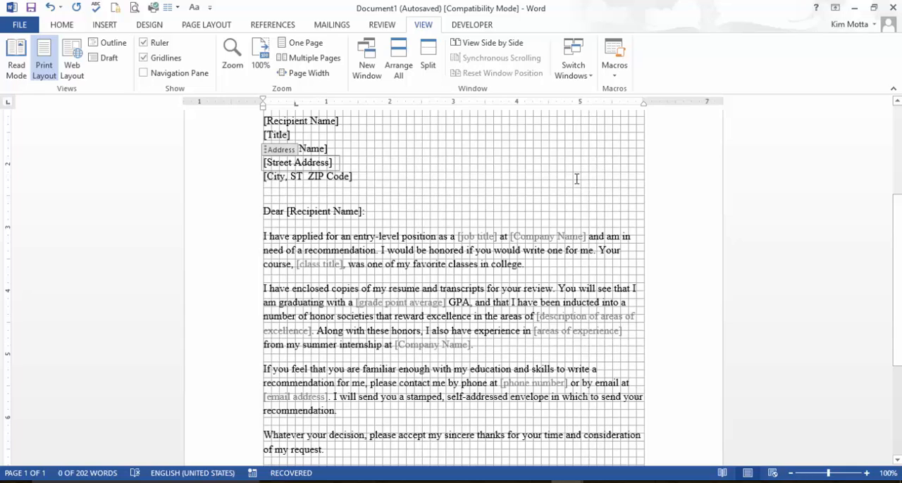
left_click(143, 58)
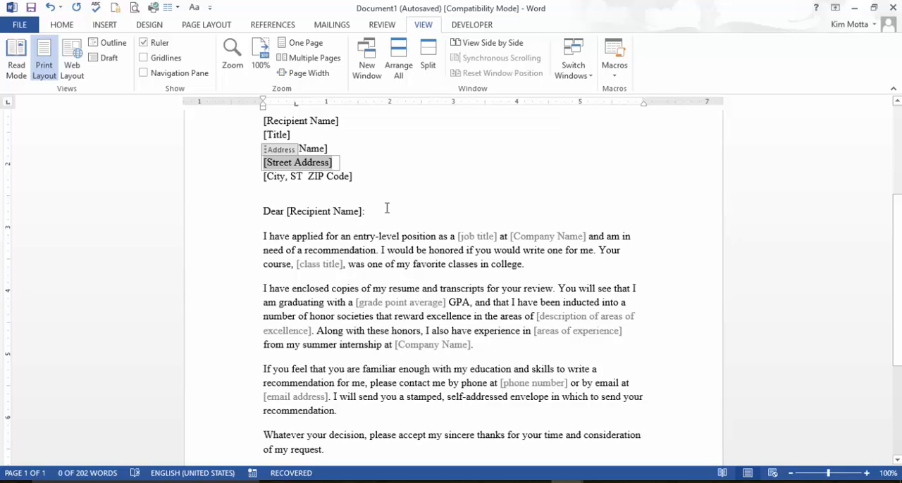
Step: Show the Navigation pane for the newsletter and jump to the heading "Adding your own content" and to page 5
left_click(144, 73)
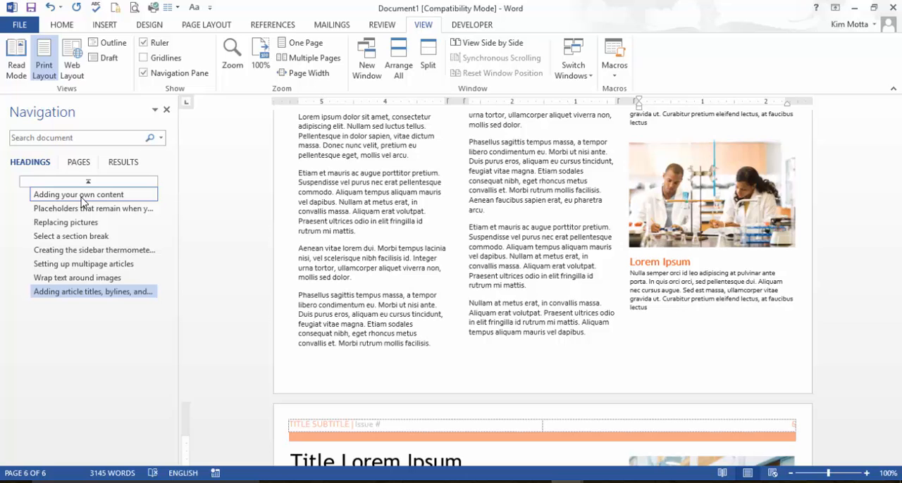
left_click(83, 196)
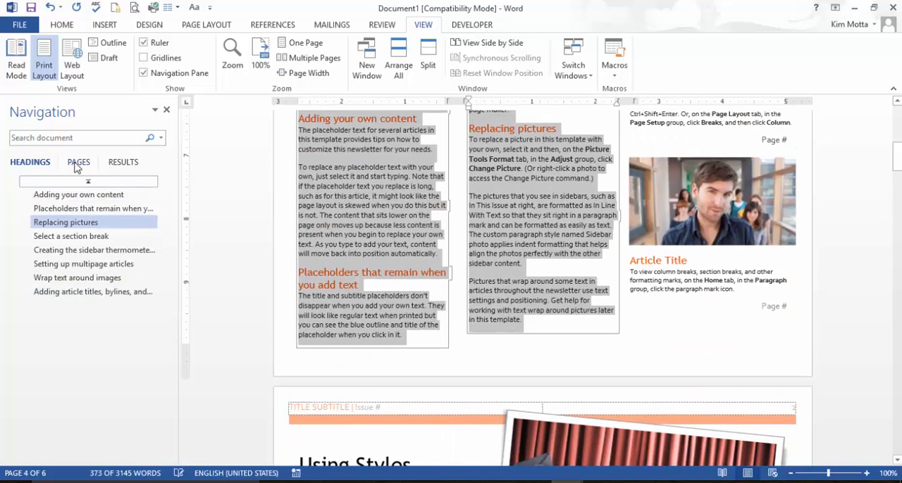
left_click(76, 163)
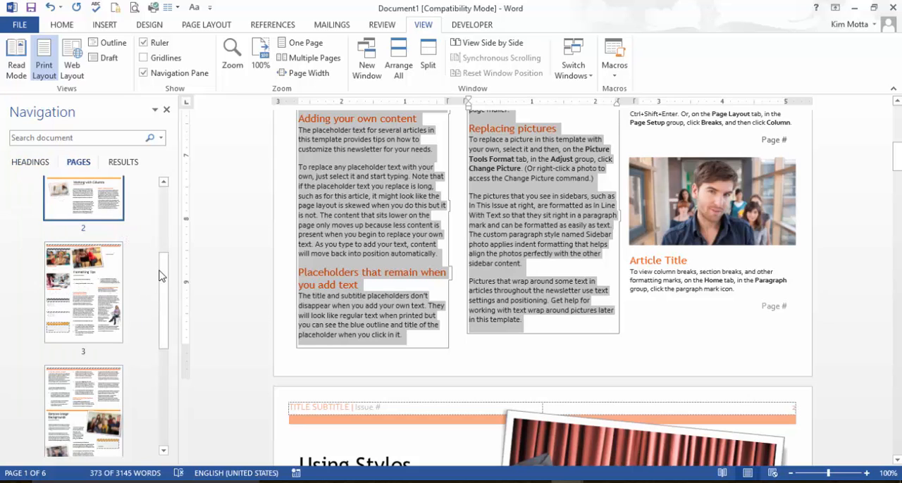
left_click_drag(163, 271, 164, 267)
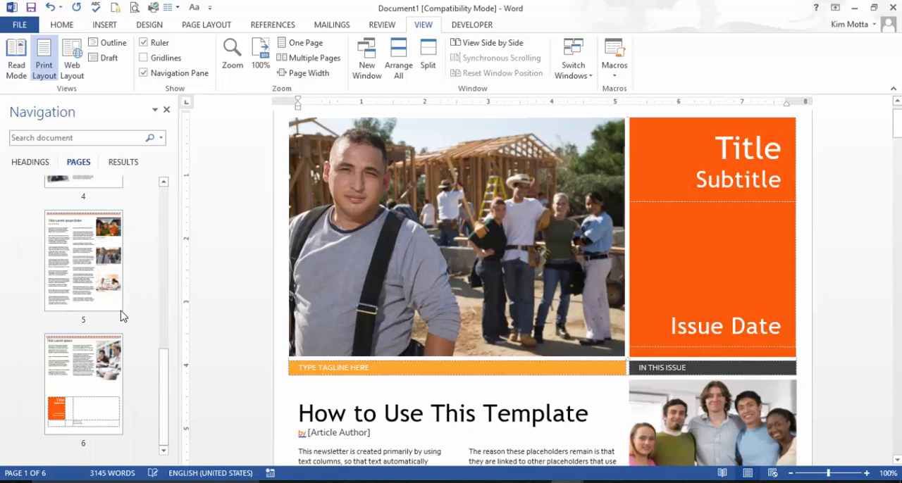
scroll(121, 316, "up", 5)
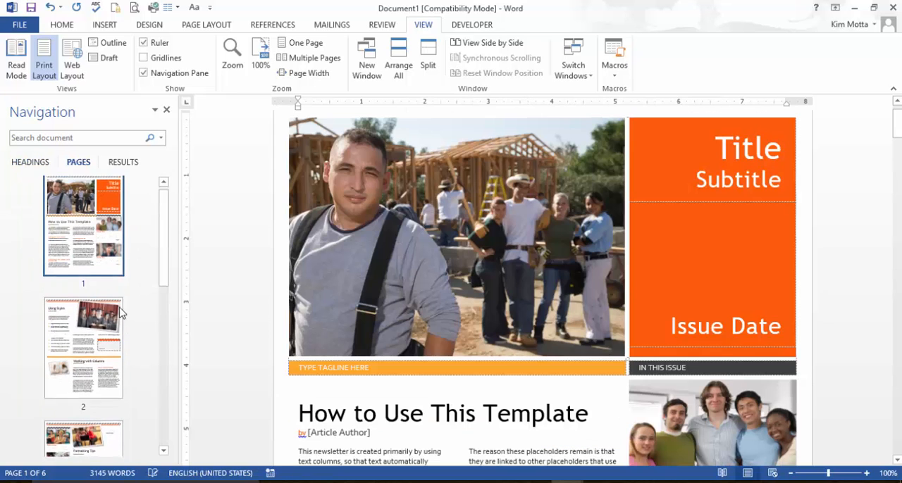
scroll(117, 303, "down", 5)
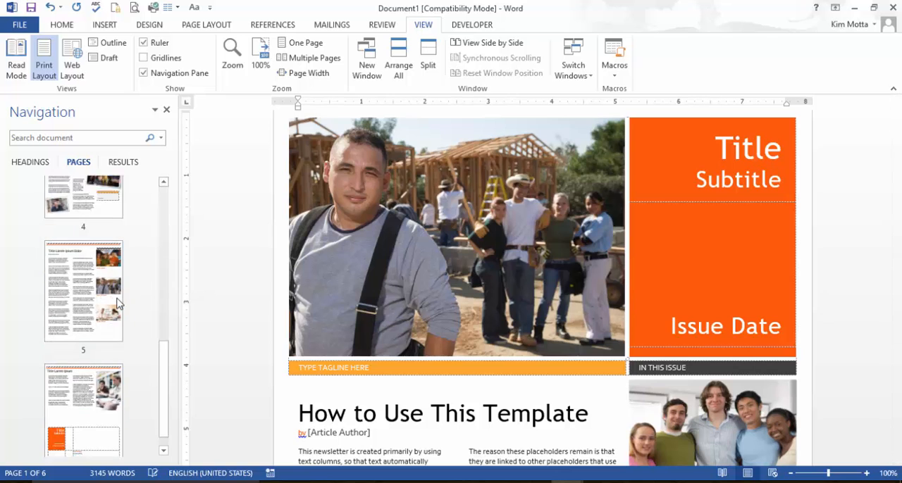
left_click(84, 263)
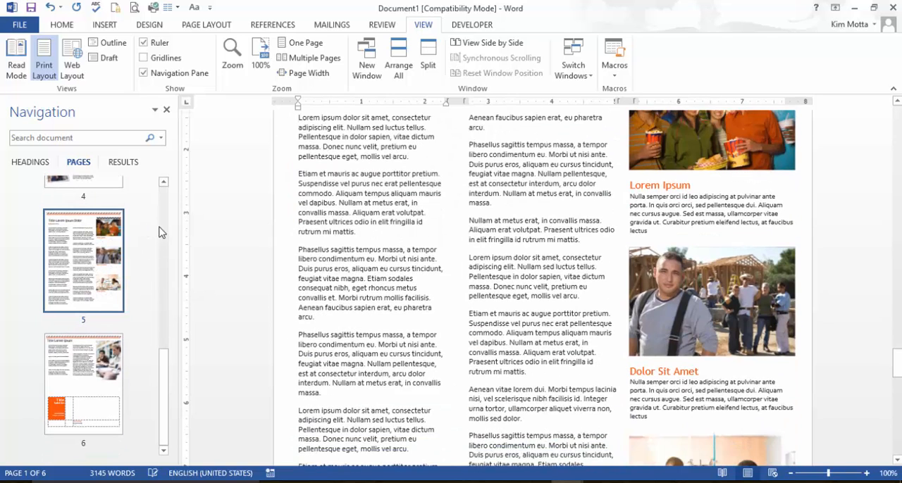
Step: Open the Navigation pane's search results view and activate its document search box
left_click(133, 162)
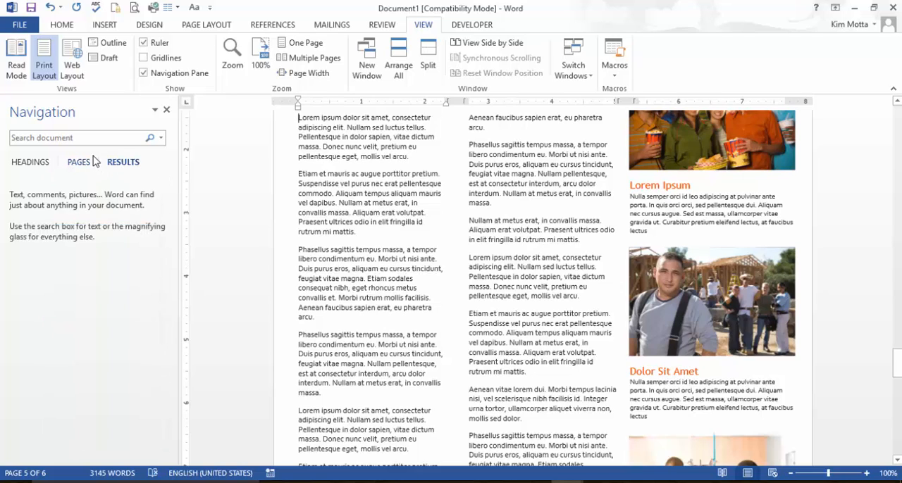
left_click(78, 140)
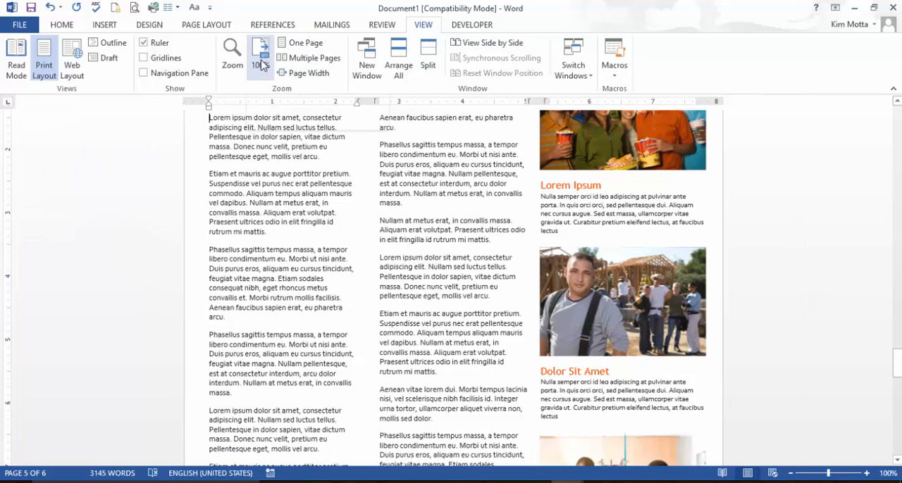
Step: View the newsletter at 100% zoom, as one whole page, and as multiple pages side by side
left_click(262, 62)
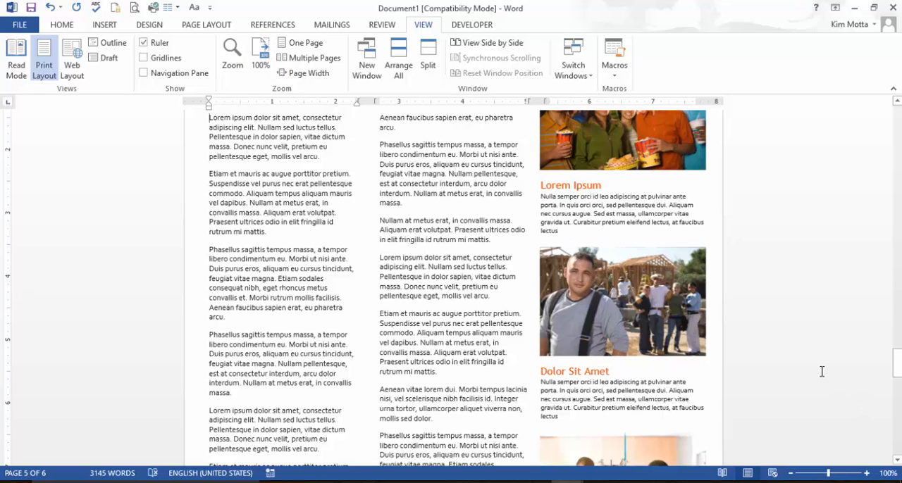
left_click(296, 47)
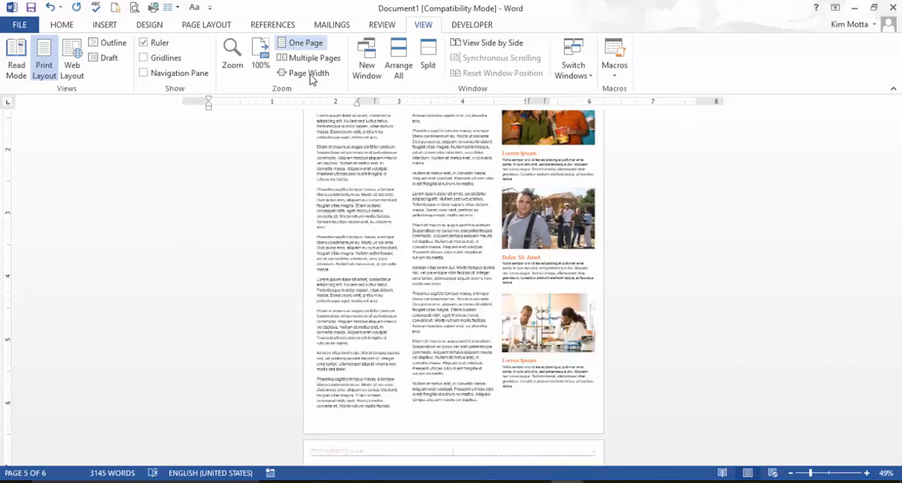
left_click(305, 60)
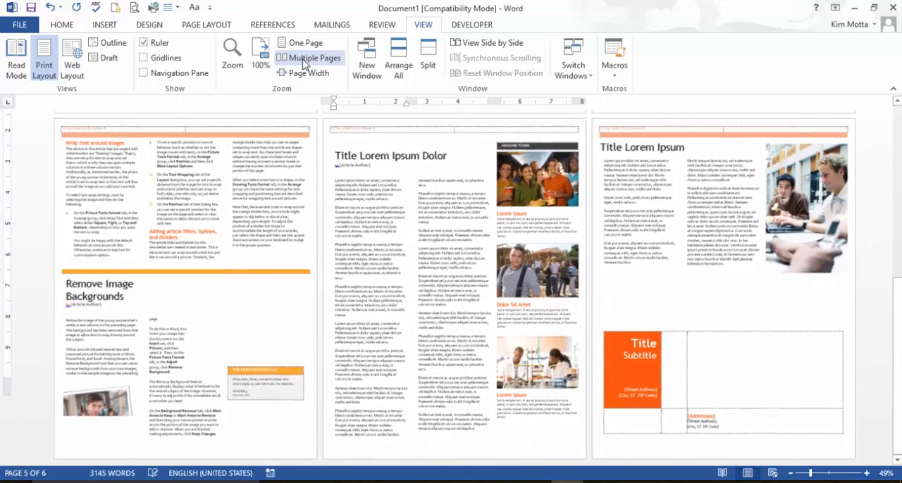
Step: Fit the newsletter to the page width and set a custom zoom of 244%
left_click(284, 73)
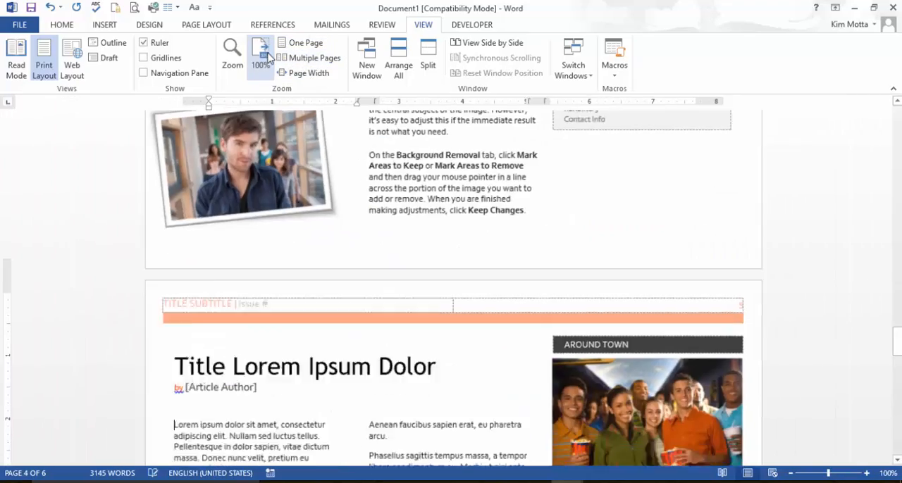
left_click(230, 55)
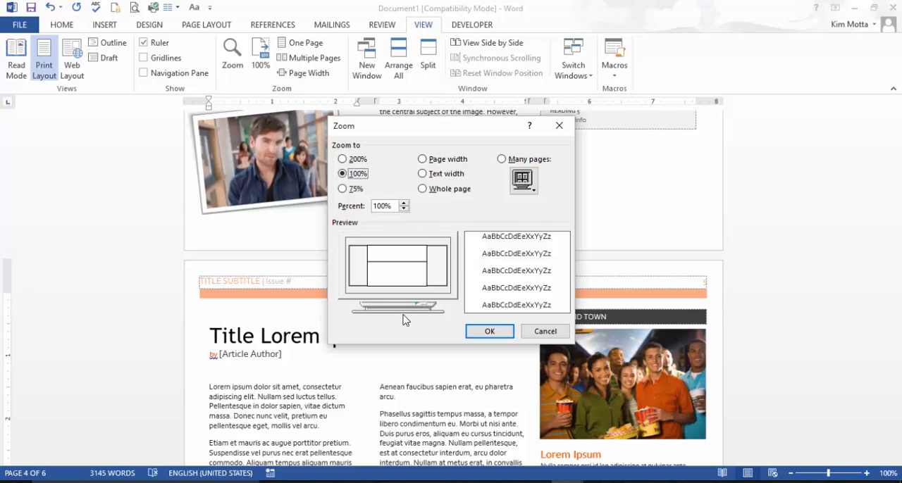
left_click(343, 159)
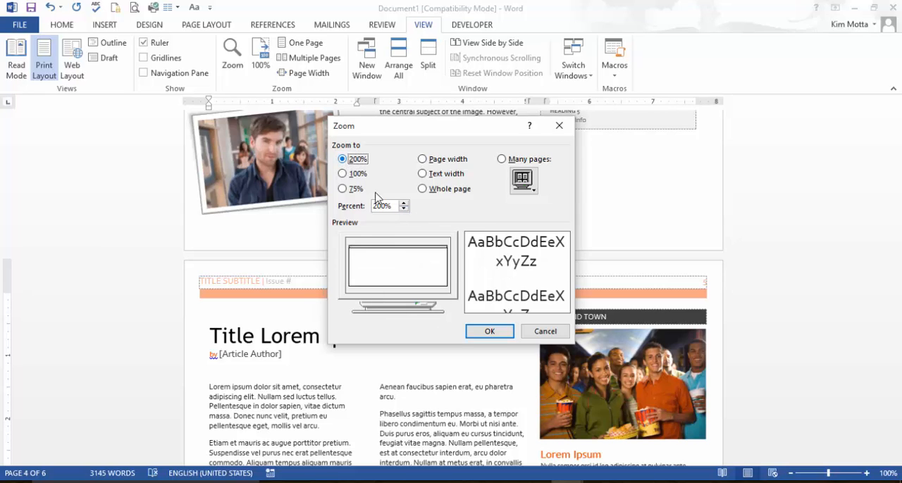
left_click(404, 203)
left_click(489, 332)
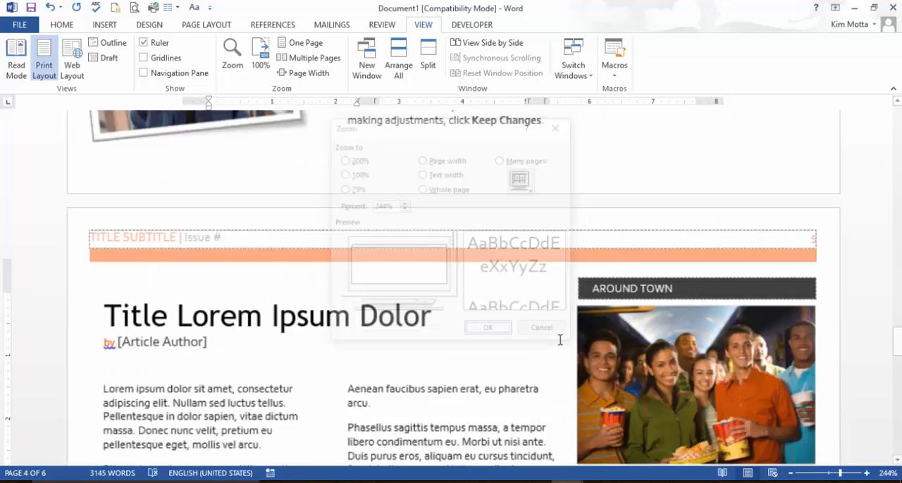
Step: Return the newsletter to 100% zoom and display it as a 2 x 2 grid of pages using the Zoom settings
left_click(261, 50)
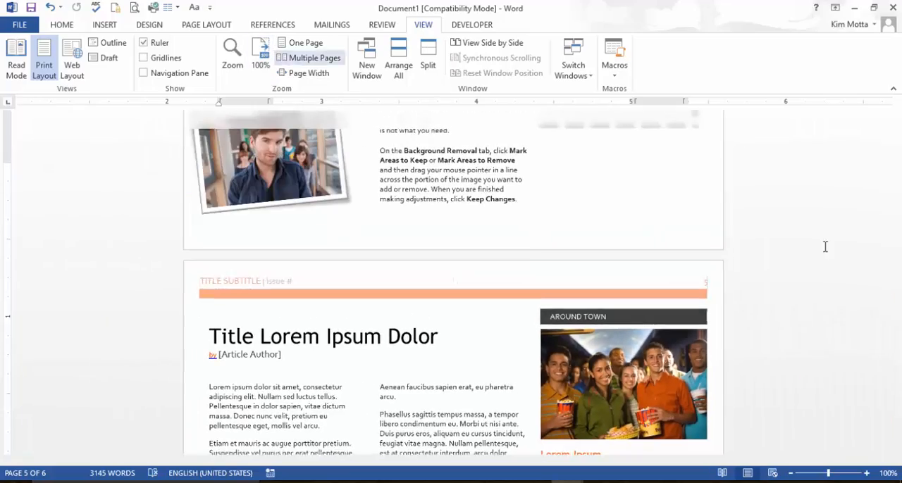
left_click_drag(897, 334, 885, 219)
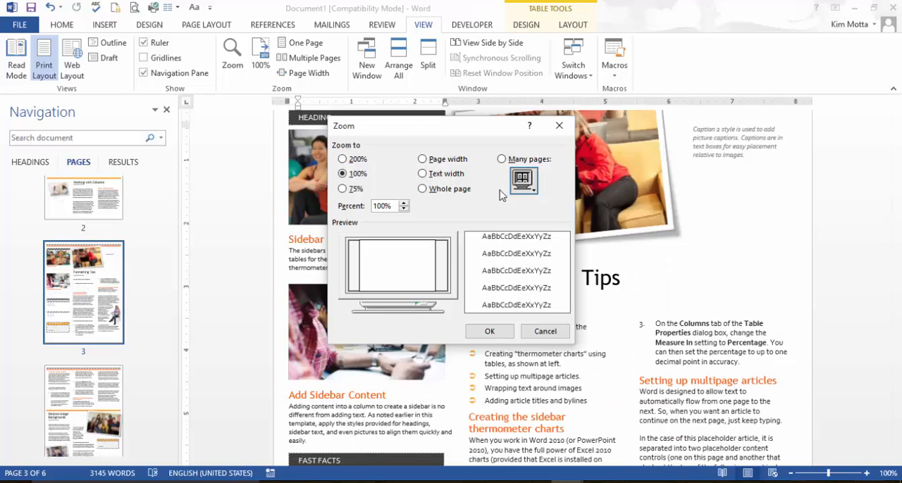
left_click(502, 160)
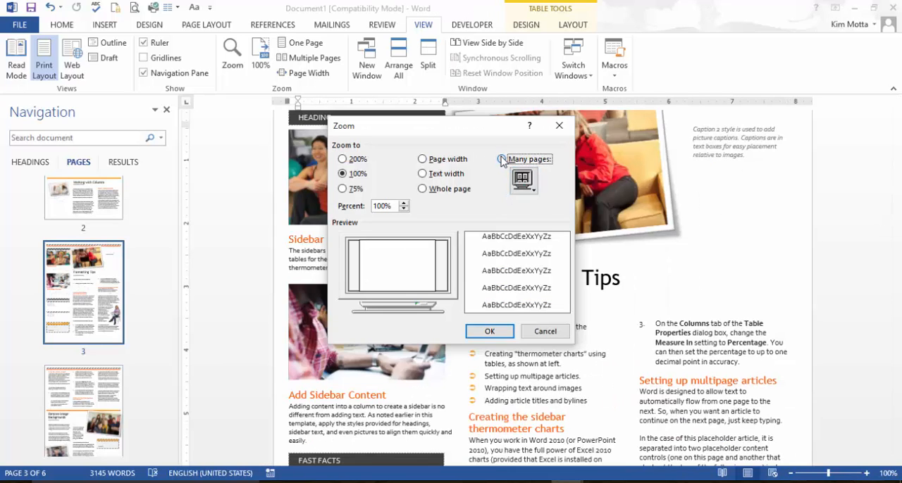
left_click(522, 181)
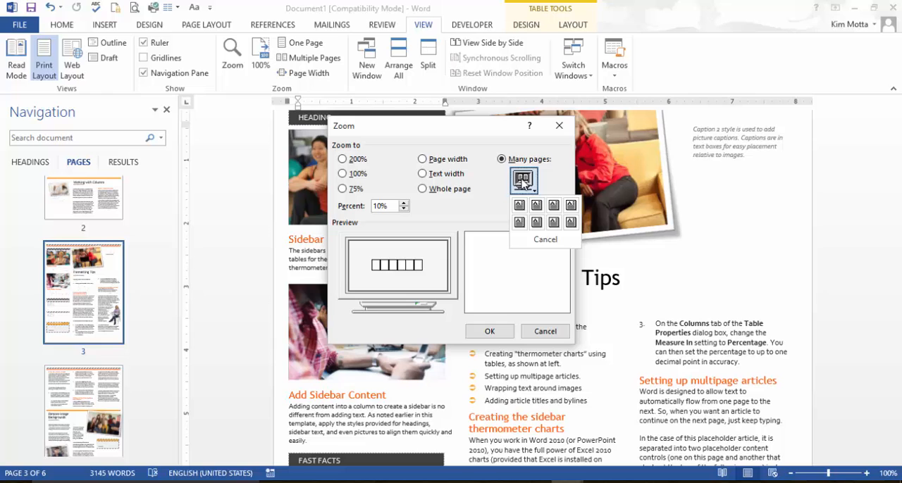
left_click(537, 224)
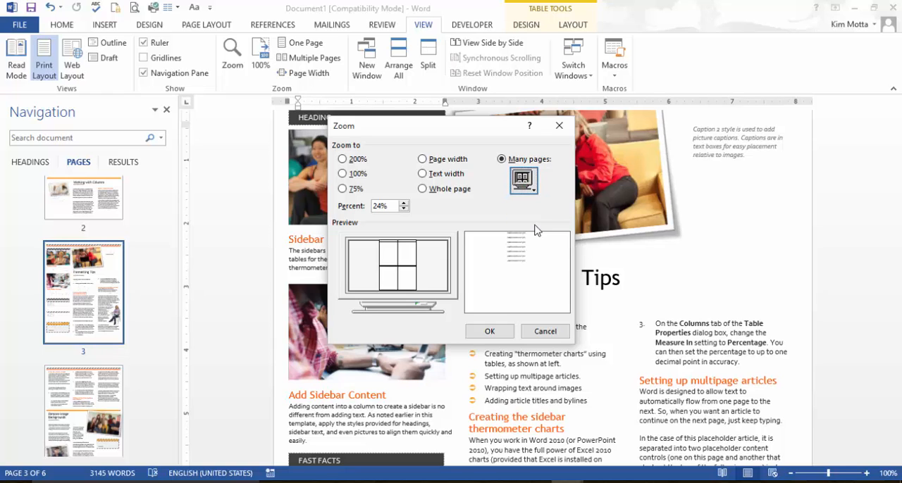
left_click(489, 331)
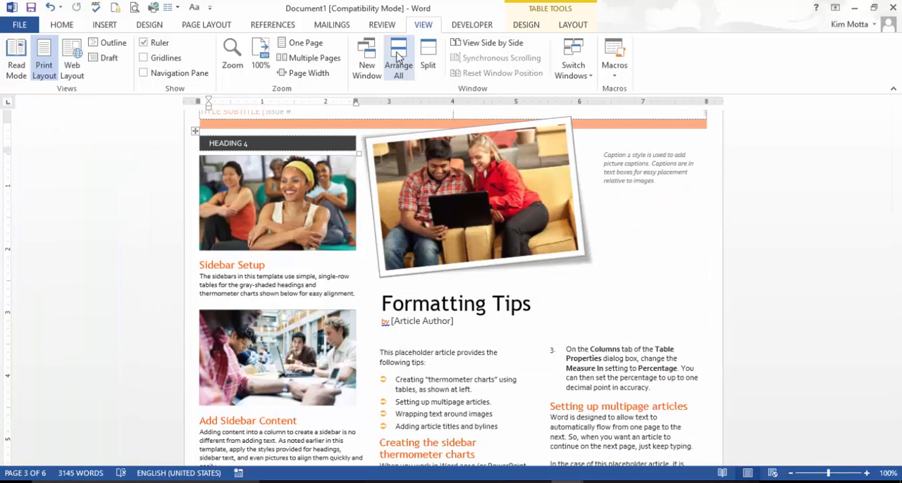
Step: Arrange all open document windows on screen together and maximize the newsletter window again
left_click(399, 60)
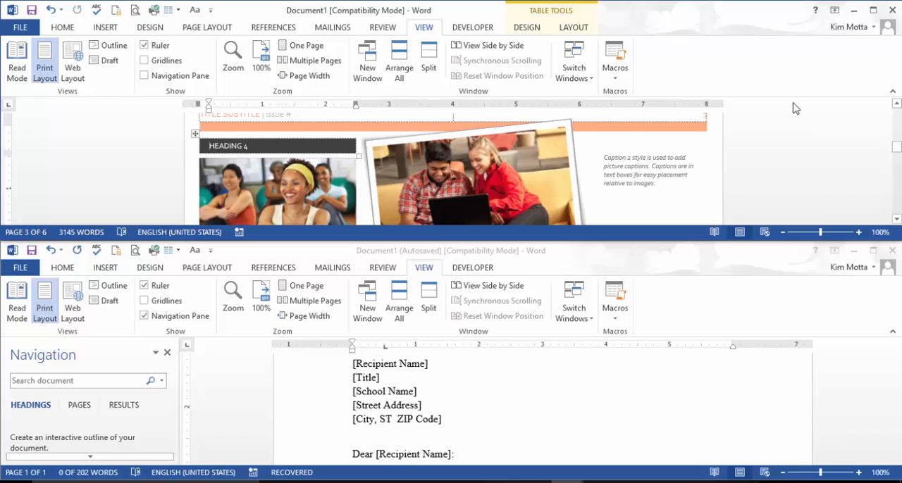
left_click(873, 12)
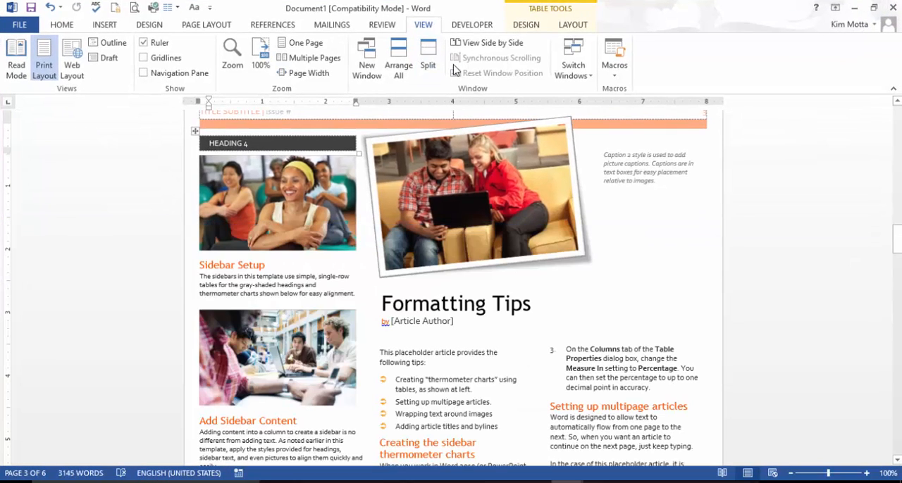
Step: Split the newsletter window and scroll each pane independently to a different part of the document
left_click(428, 60)
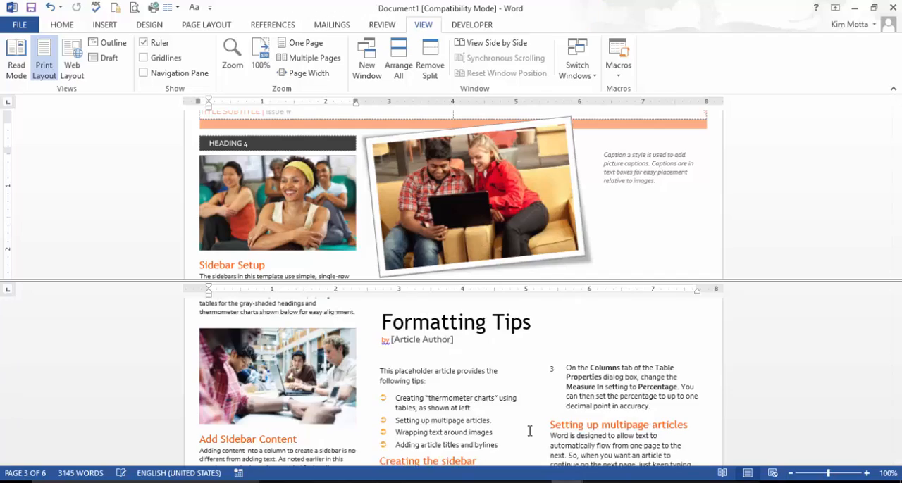
scroll(324, 374, "down", 10)
scroll(323, 374, "down", 15)
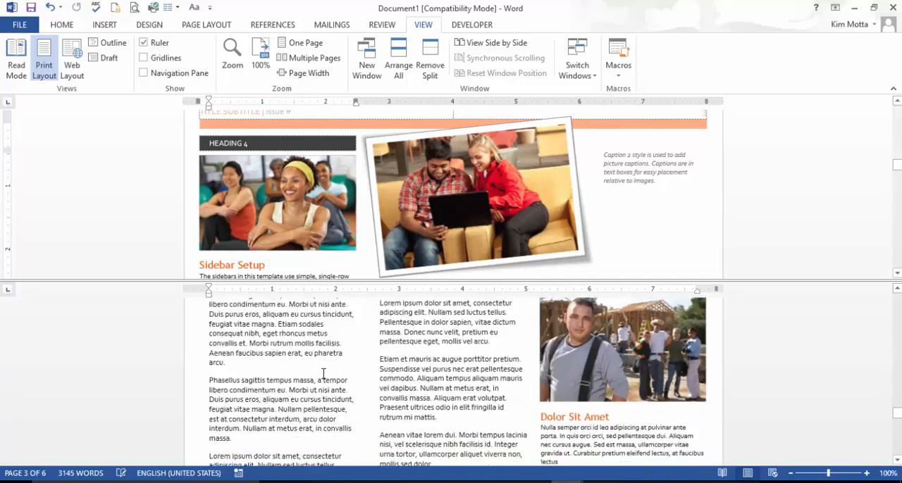
scroll(363, 377, "up", 10)
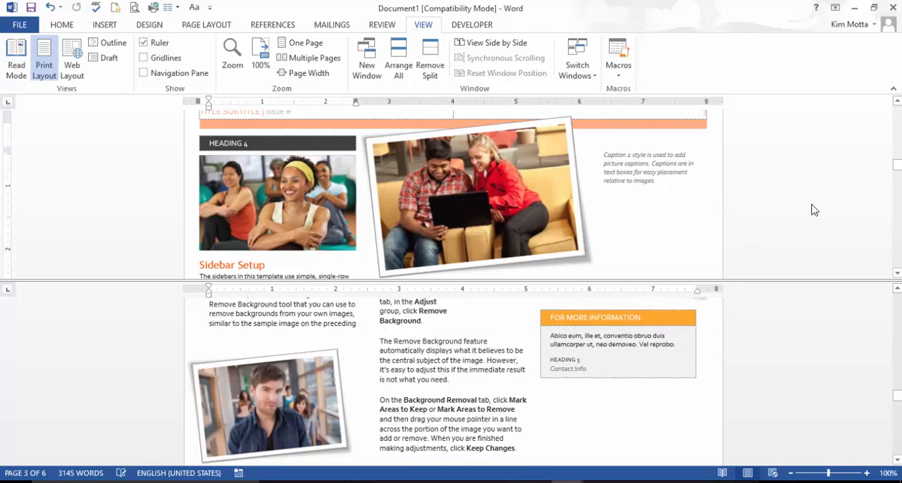
scroll(810, 208, "up", 5)
scroll(810, 203, "up", 15)
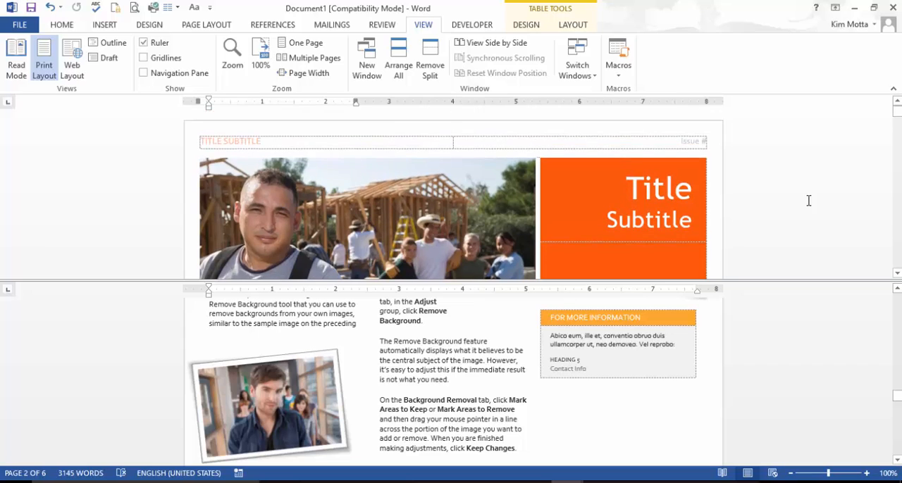
scroll(809, 201, "down", 2)
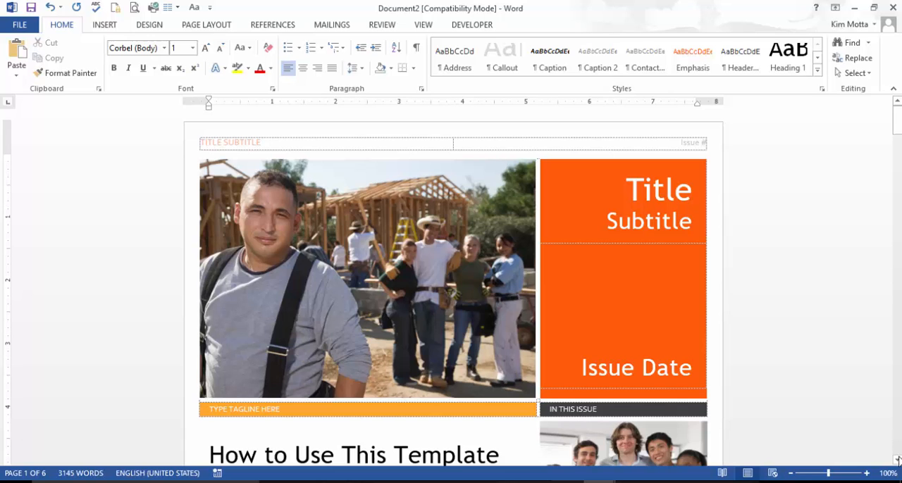
mouse_move(897, 116)
left_mouse_down()
mouse_move(900, 274)
mouse_move(898, 127)
mouse_move(889, 100)
left_mouse_up()
left_click(569, 482)
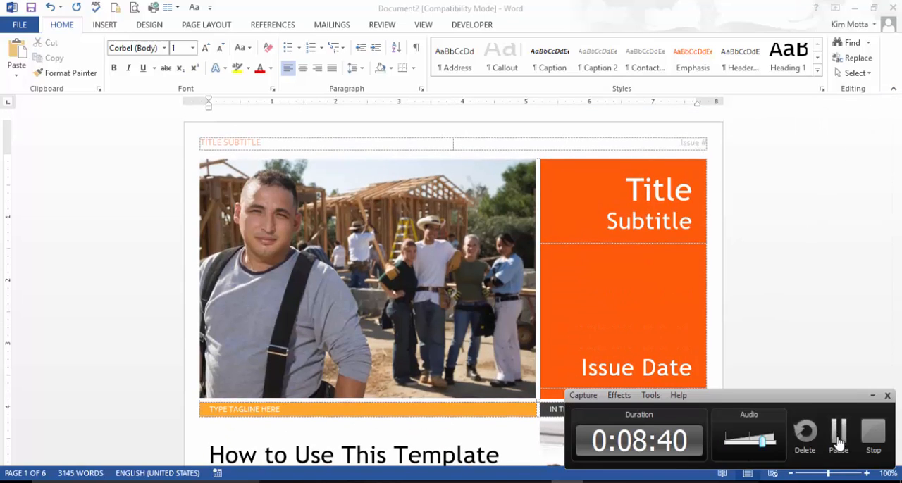
left_click(838, 440)
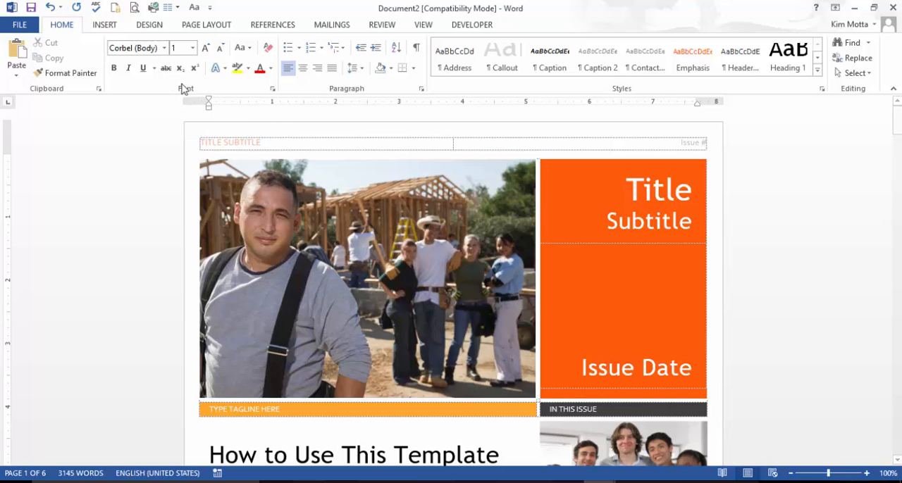
Step: Show the Navigation pane for the newsletter and open its search results view
left_click(423, 26)
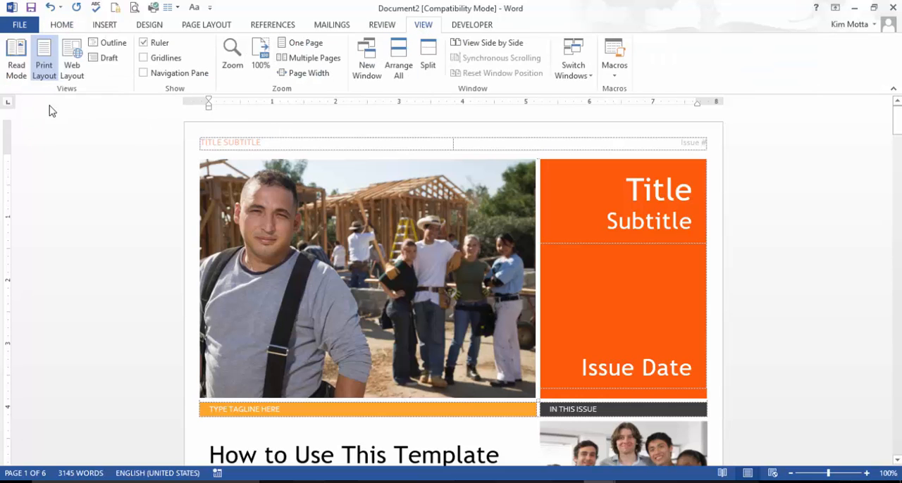
left_click(144, 74)
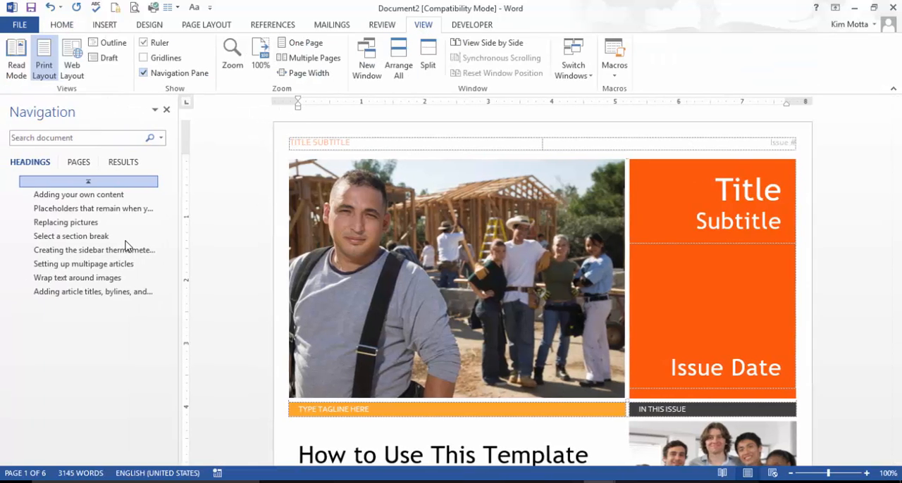
left_click(124, 163)
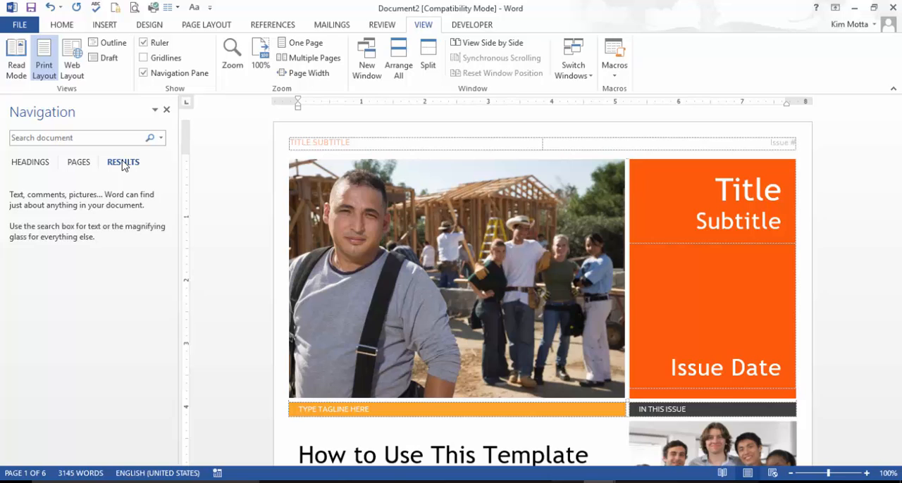
Step: Activate the document search with the Find command, and open the Replace dialog and dismiss it
left_click(62, 25)
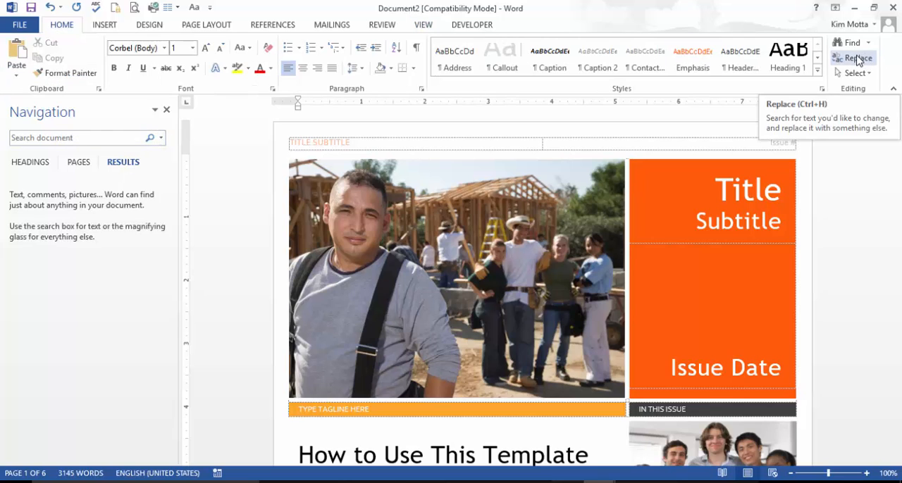
left_click(849, 42)
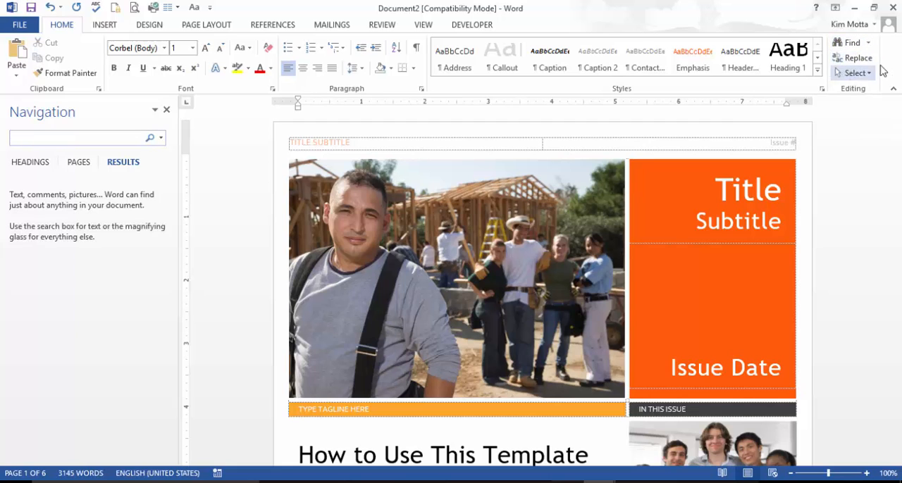
left_click(872, 62)
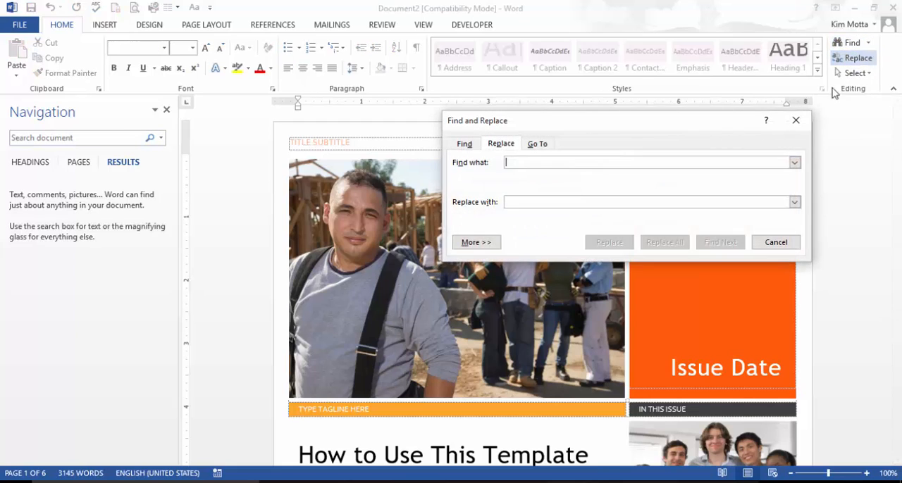
key("Escape")
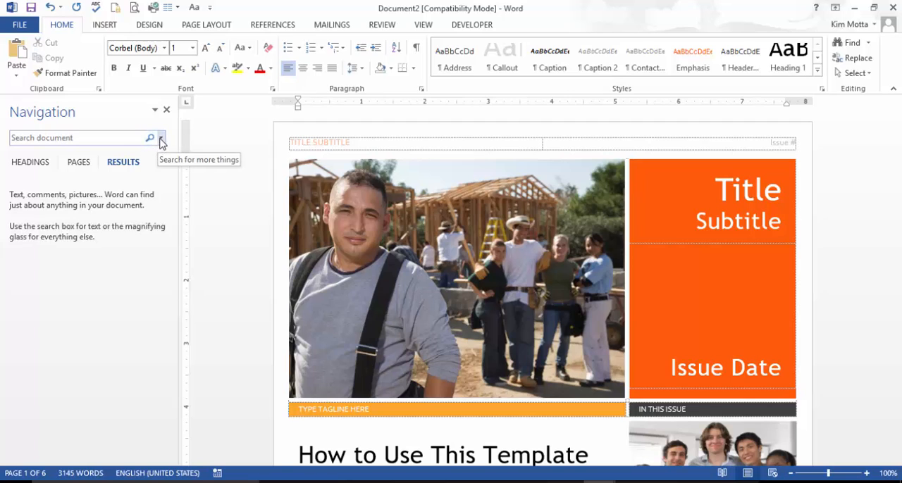
Step: Turn on the "Use wildcards" option for the Navigation pane's document search
left_click(161, 139)
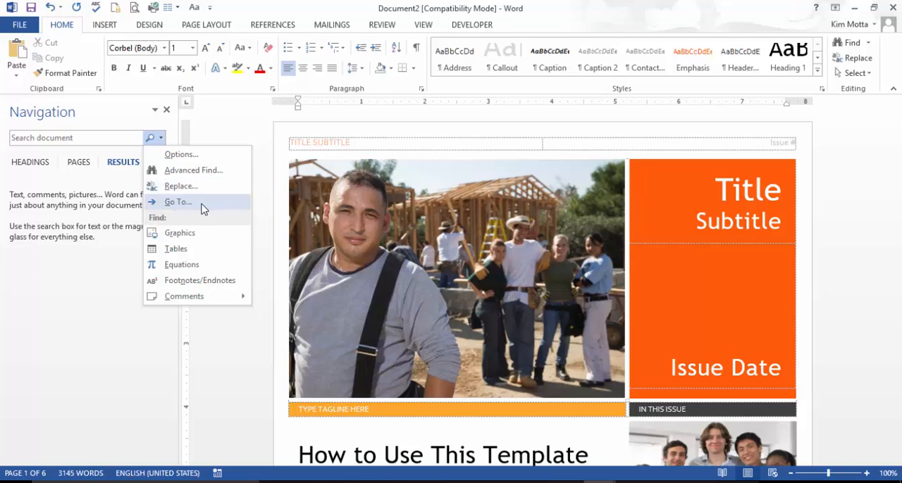
left_click(187, 155)
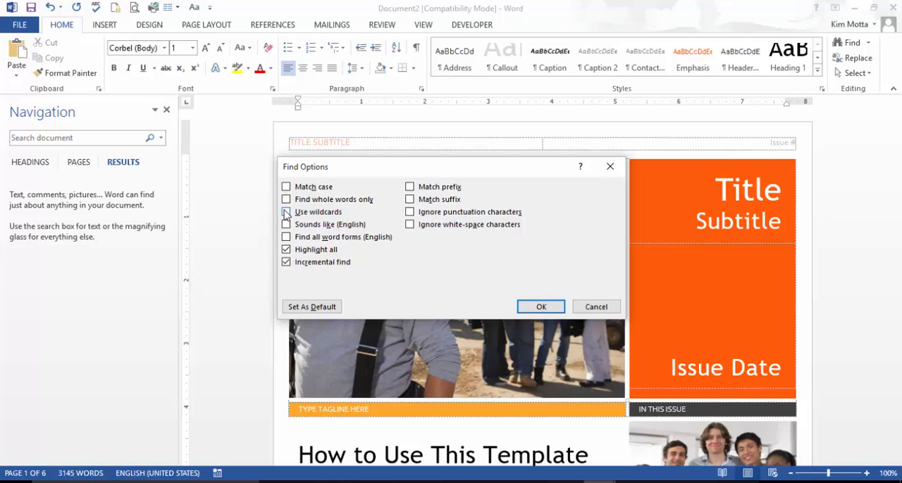
left_click(286, 212)
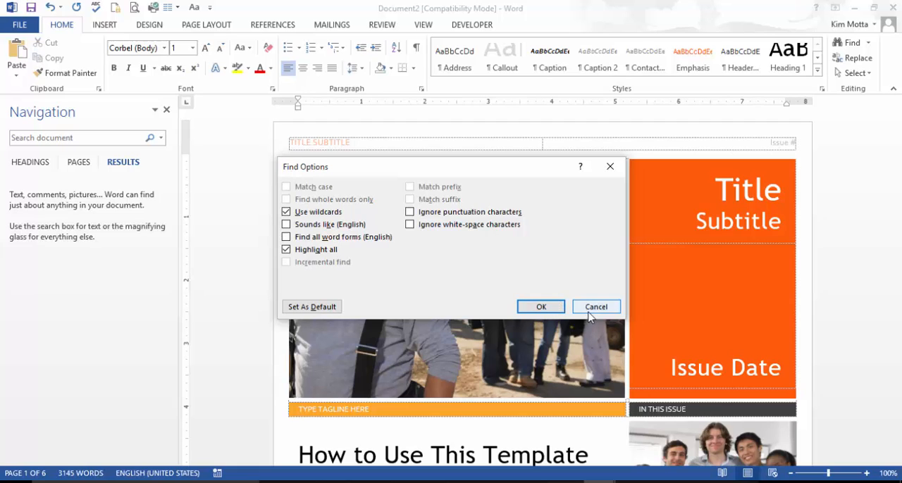
left_click(548, 308)
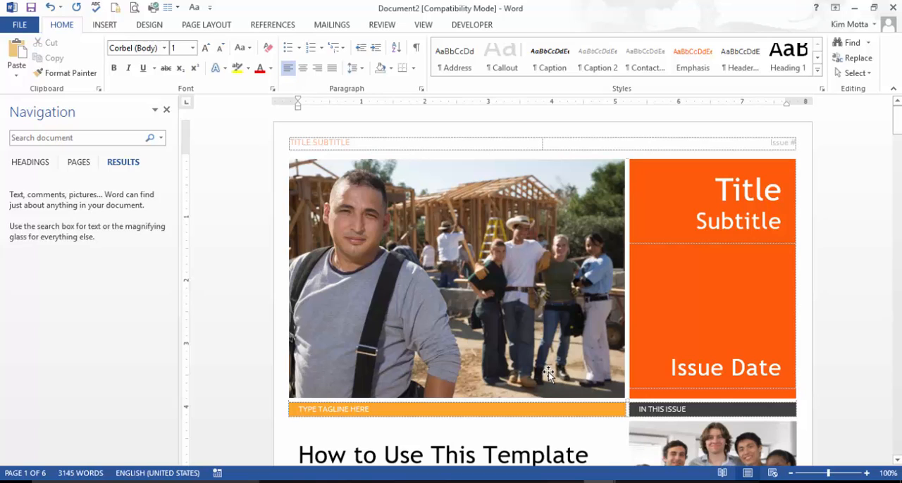
Step: Search the newsletter for the wildcard pattern "t*e" and look through the highlighted matches
left_click(56, 136)
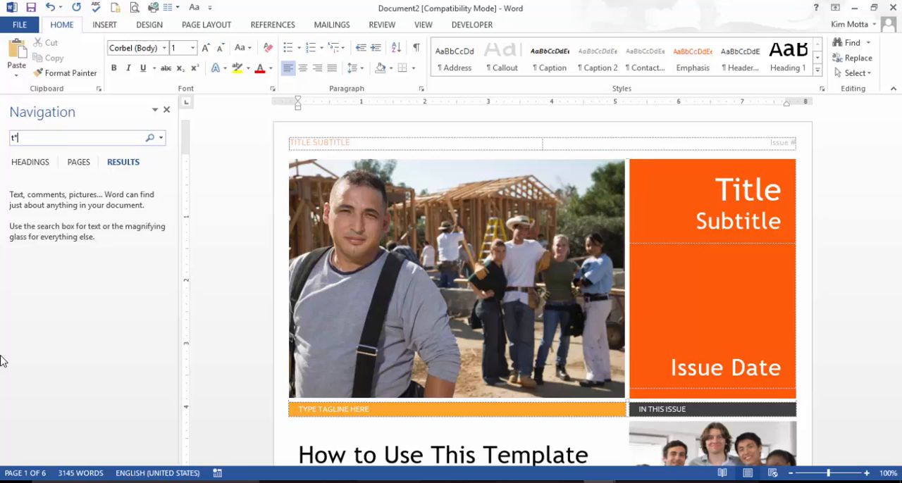
left_click(150, 138)
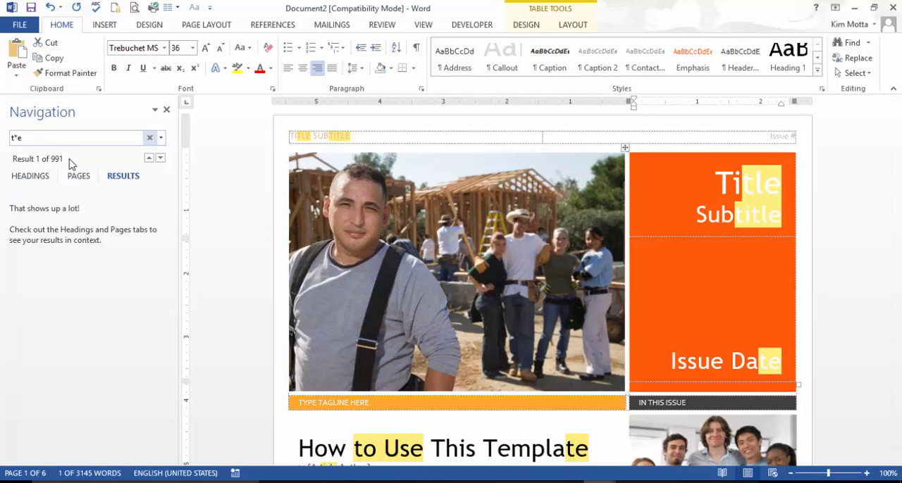
scroll(840, 230, "down", 3)
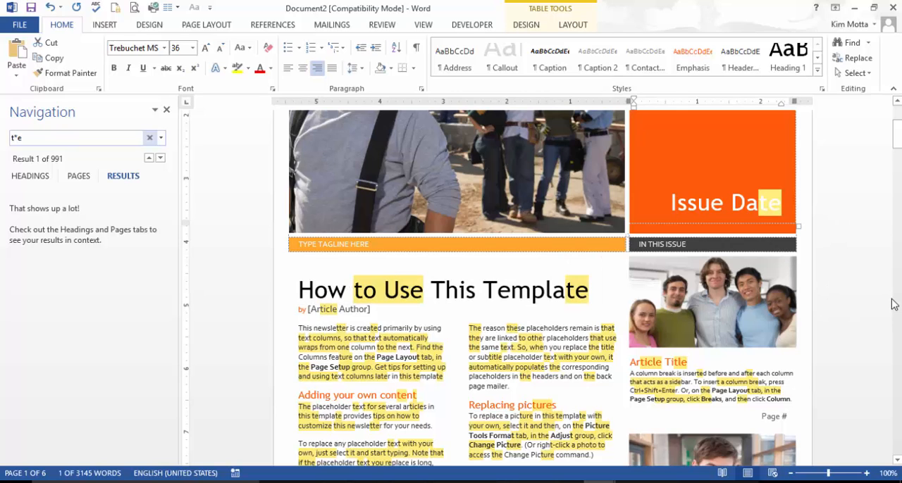
scroll(871, 284, "down", 15)
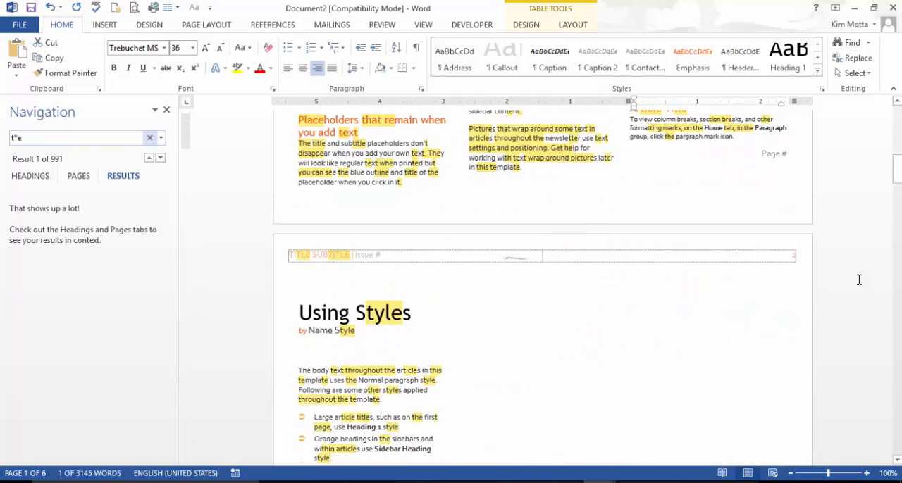
scroll(858, 279, "down", 1)
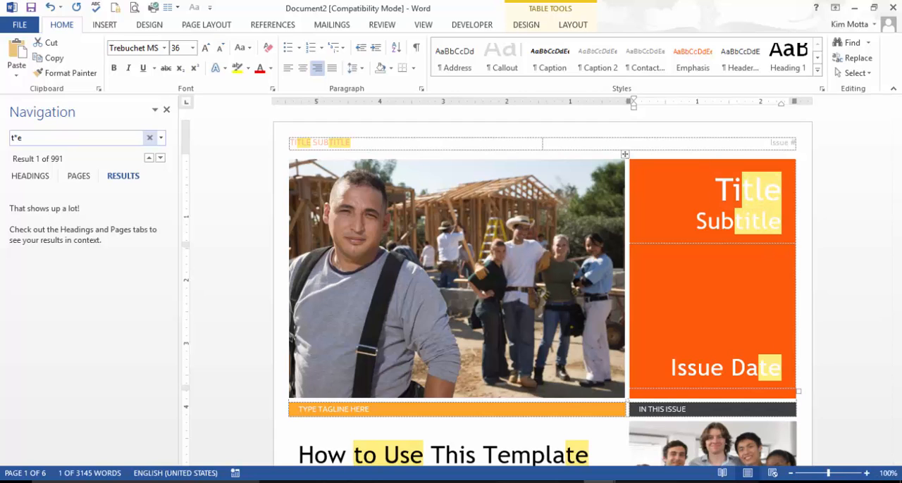
Step: Step through the wildcard matches of "t*e" in the Replace dialog with "the" as replacement text, and expand the dialog's search options
left_click(161, 137)
left_click(176, 183)
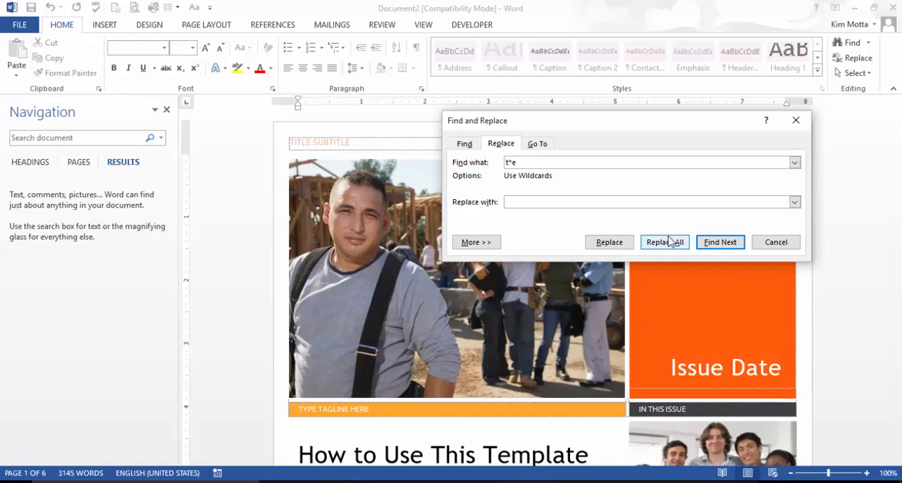
type("the")
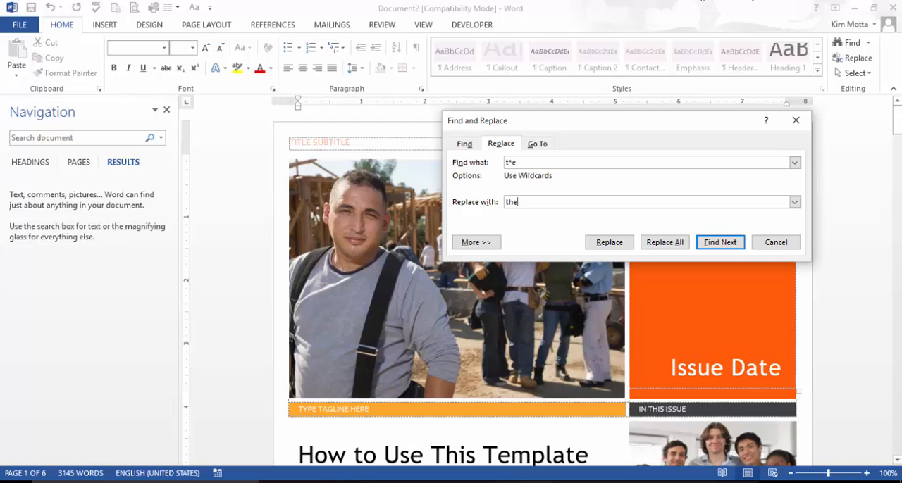
key("Return")
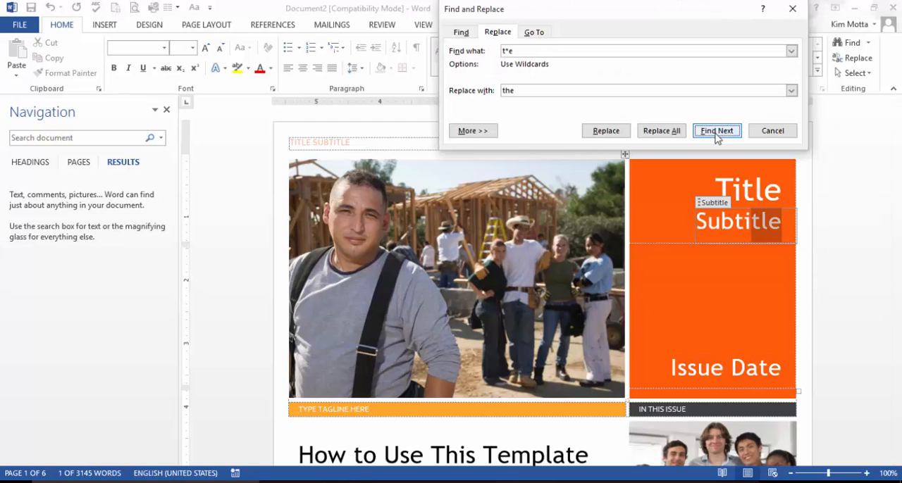
left_click(716, 131)
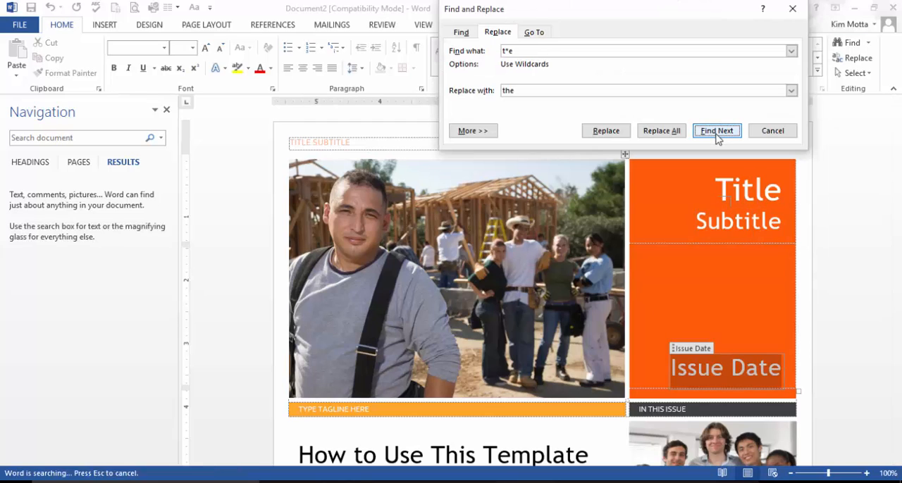
left_click(778, 133)
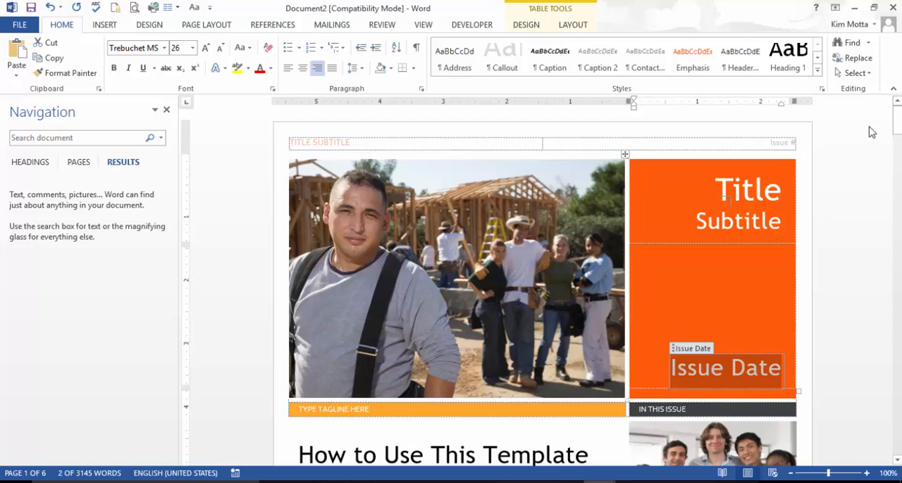
key("ctrl+h")
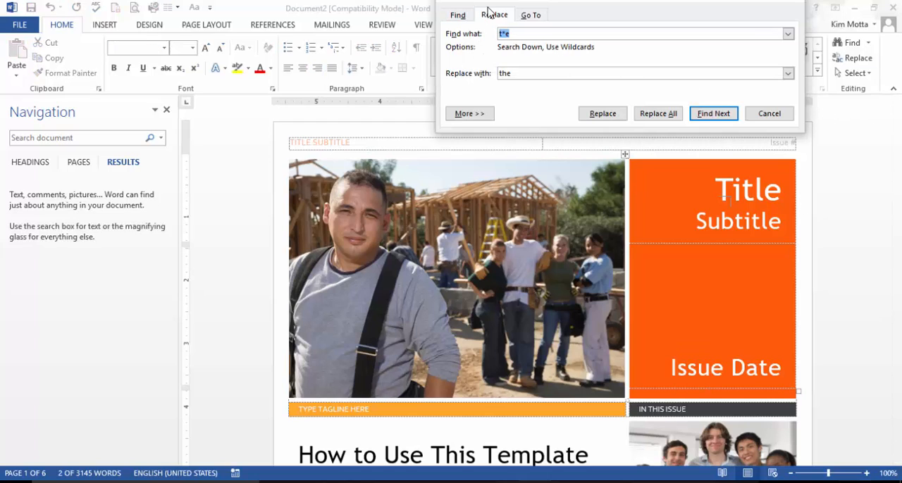
left_click(469, 115)
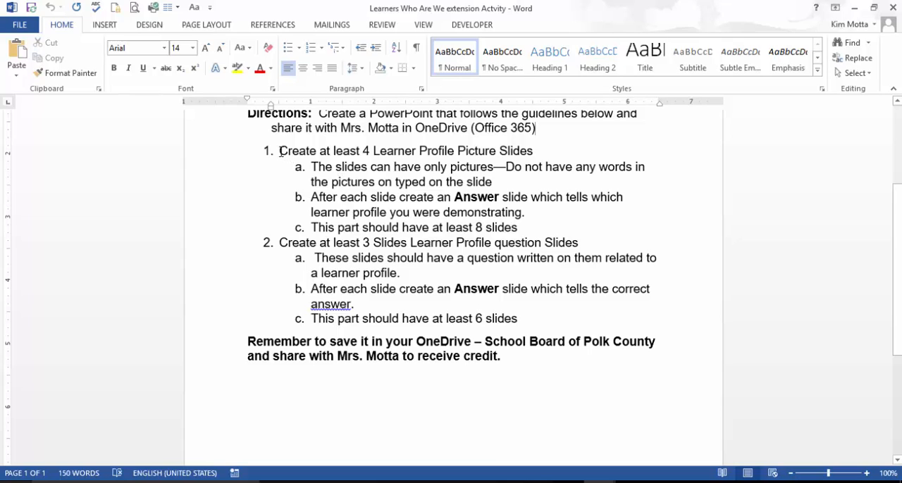
Step: Select the separate phrases "Create at least", "After each slide", "Create at least 3 Slides" and "This part should" together, and clear the selection
left_click_drag(280, 151, 377, 154)
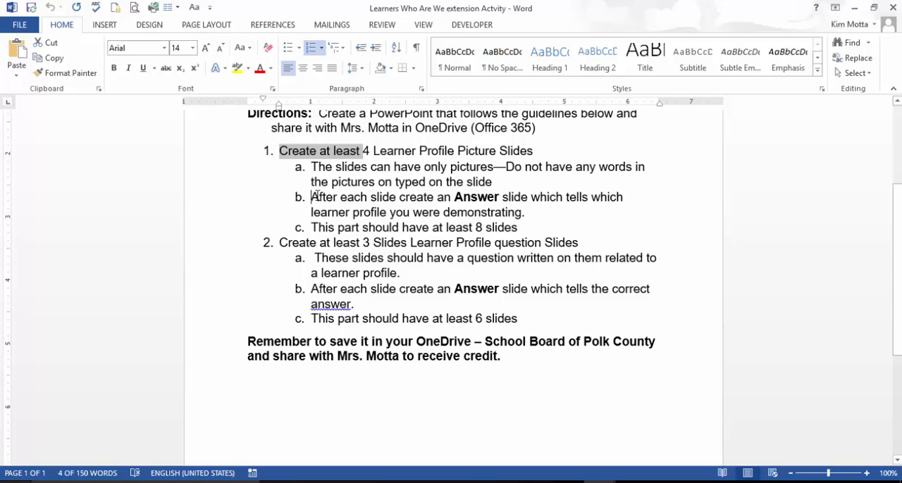
left_click_drag(312, 198, 347, 199)
left_click_drag(375, 195, 392, 200)
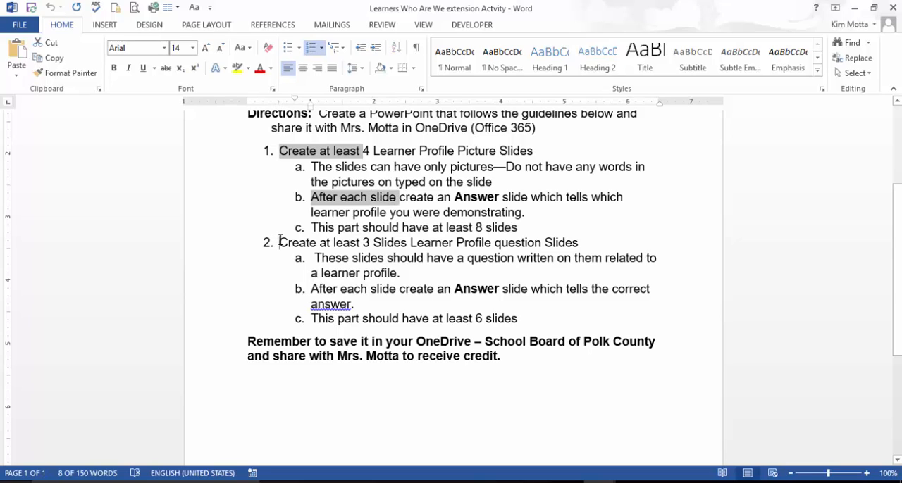
left_click_drag(280, 243, 408, 243)
left_click_drag(311, 319, 400, 322)
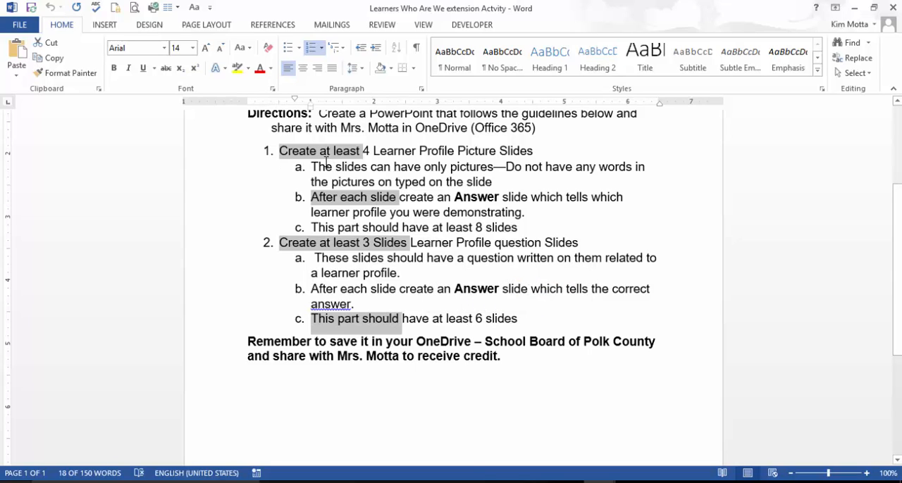
left_click(520, 179)
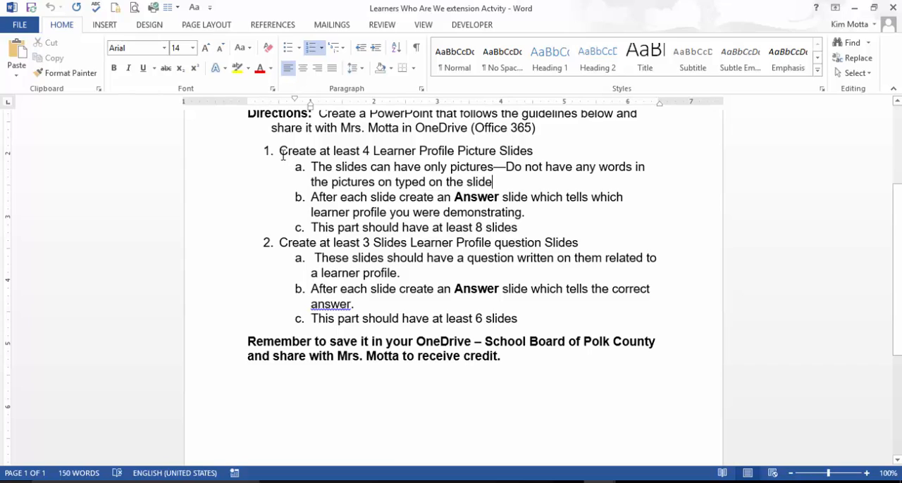
Step: Select "Create" in both numbered items and "Remember" in the closing paragraph together, and format them bold at size 20
left_click_drag(280, 150, 318, 151)
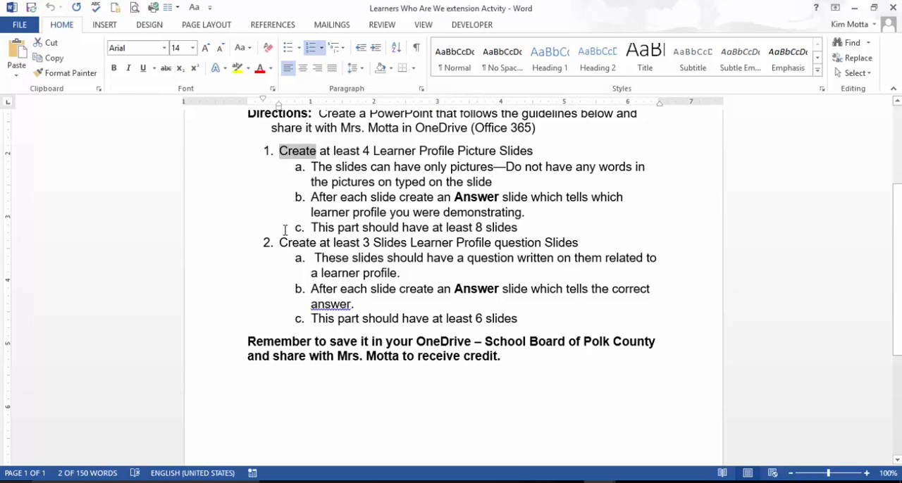
left_click(287, 152)
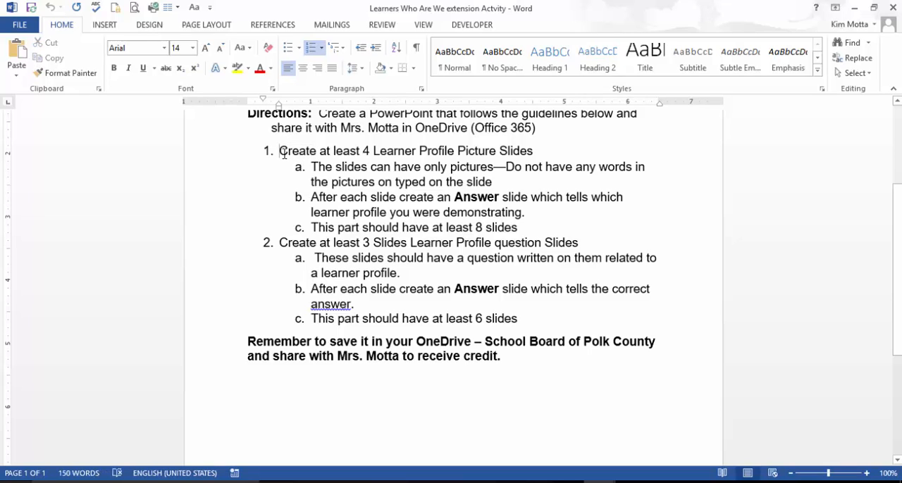
double_click(284, 153)
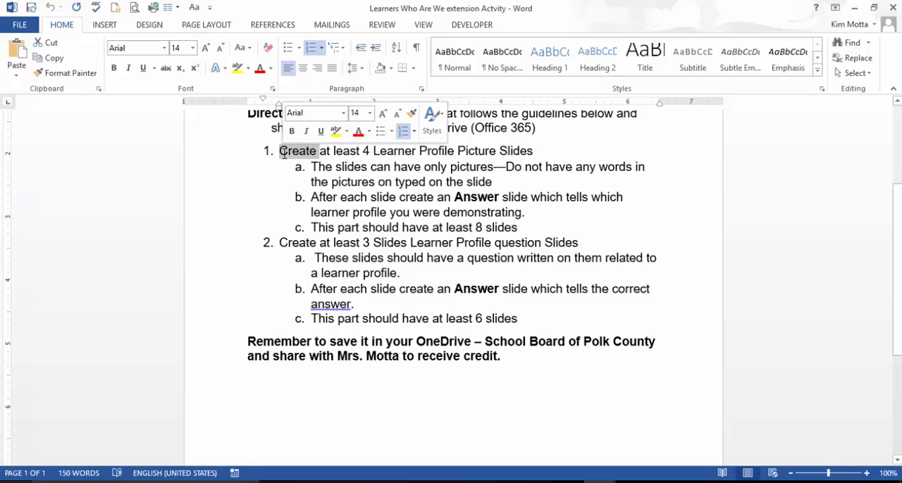
left_click(282, 242)
double_click(282, 242)
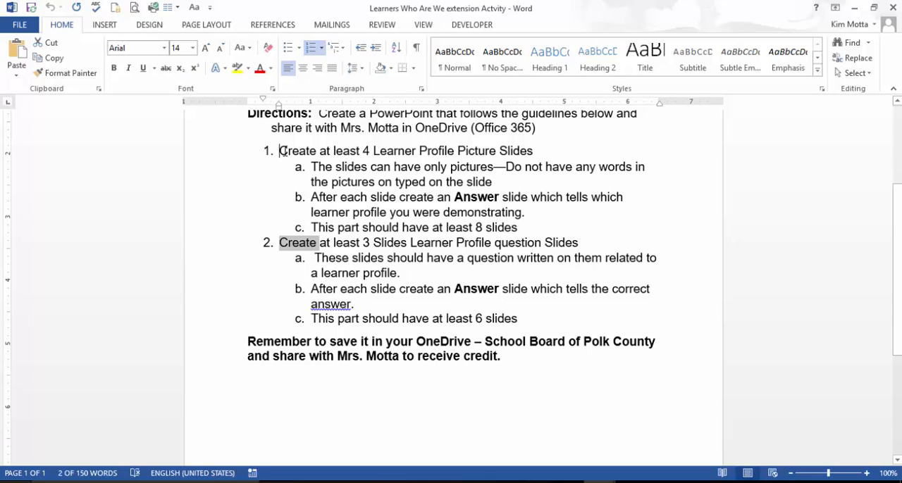
left_click_drag(280, 151, 317, 153)
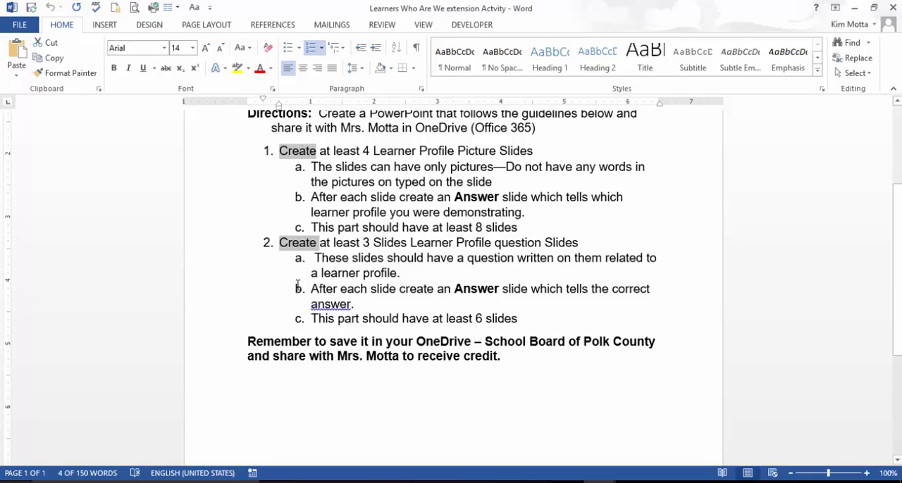
left_click_drag(246, 339, 315, 344)
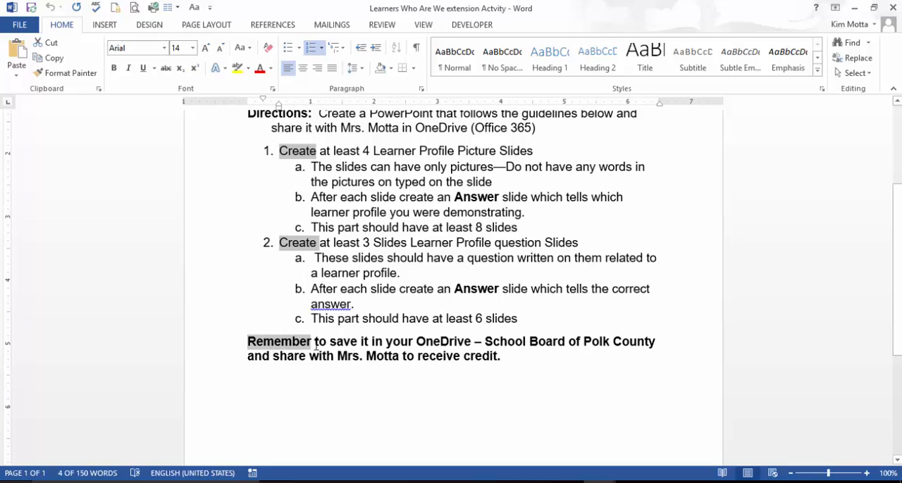
left_click(114, 69)
left_click(114, 68)
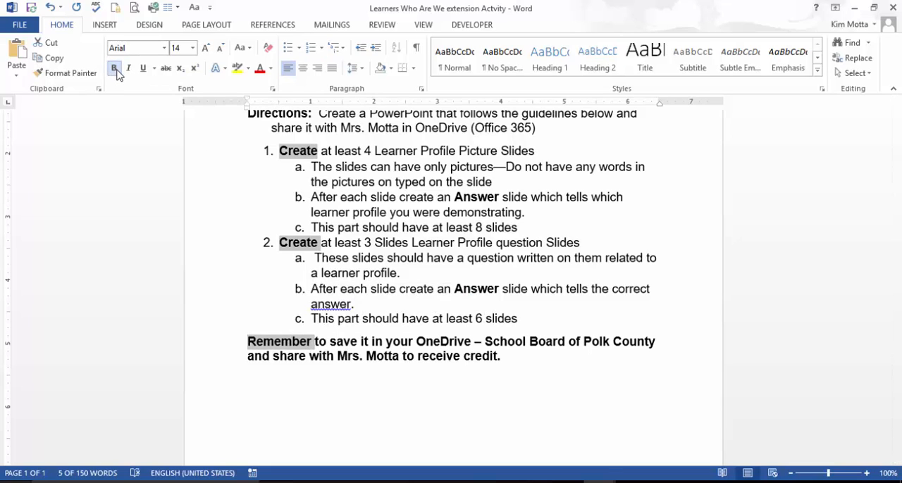
left_click(192, 48)
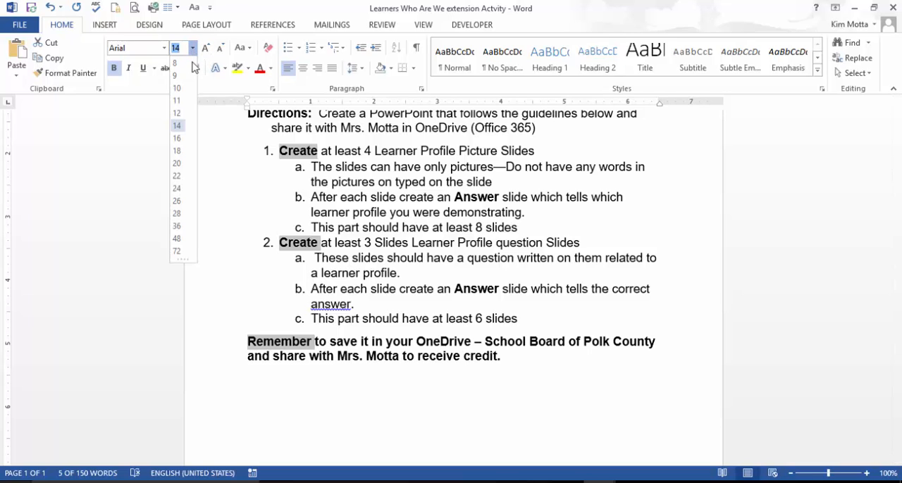
left_click(172, 169)
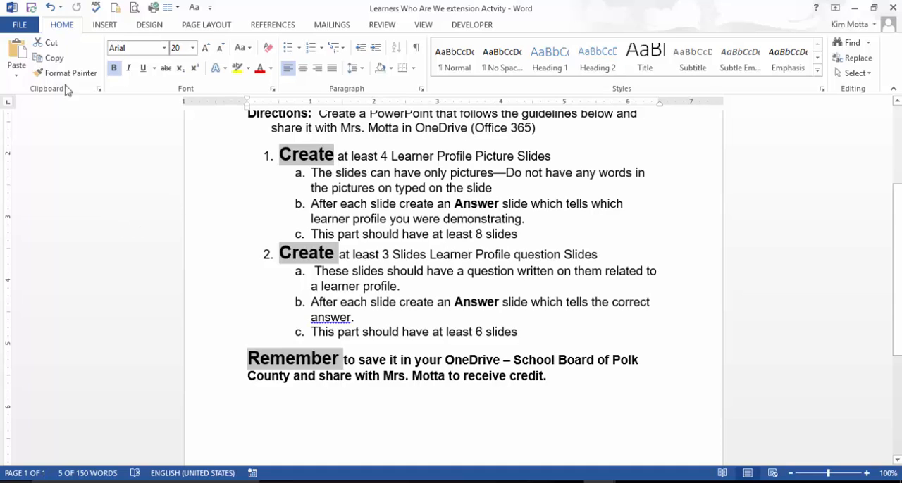
Step: Enter the comment "Extension activity for Learners Who are We unit" in the document properties panel above the document, and close the panel
left_click(19, 25)
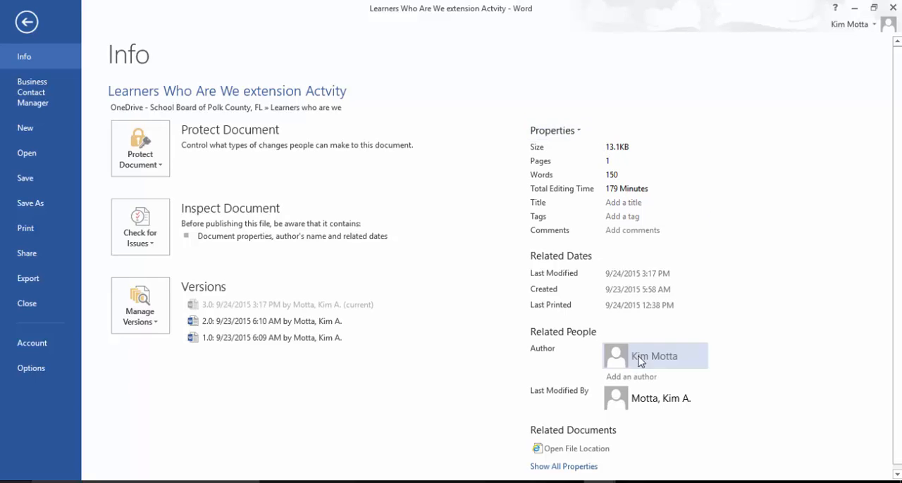
left_click(578, 132)
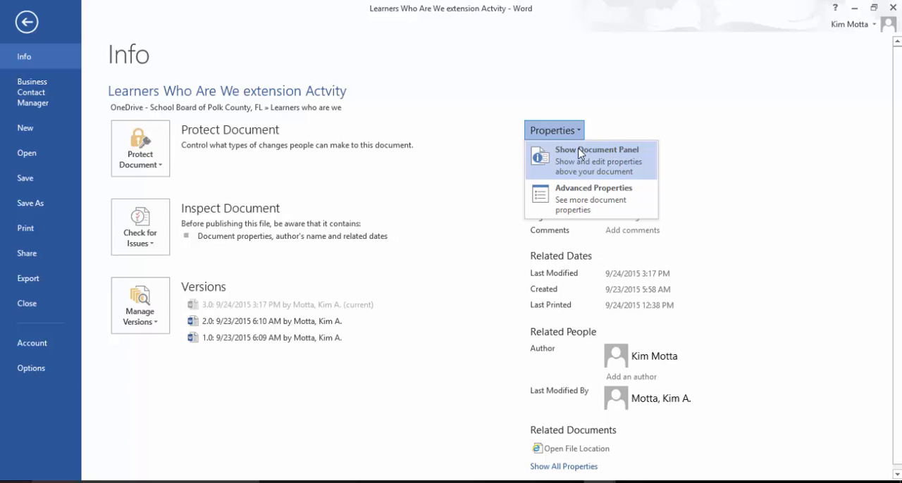
left_click(580, 154)
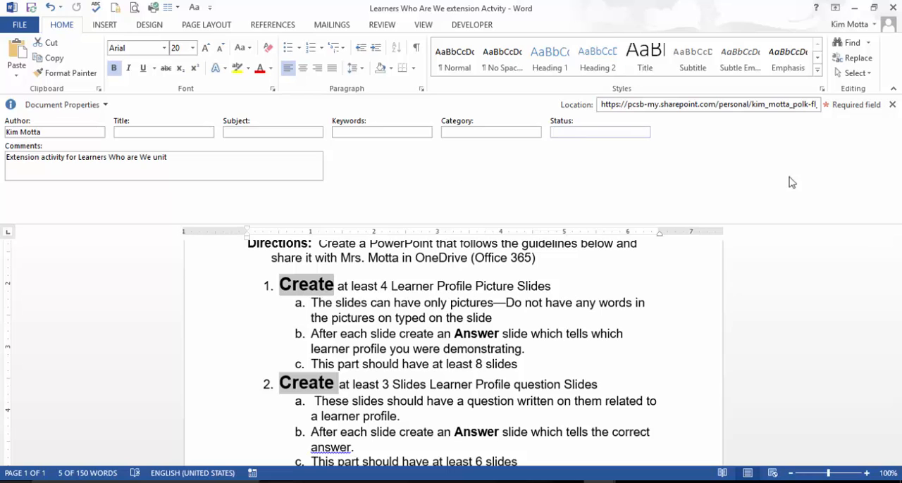
left_click(893, 104)
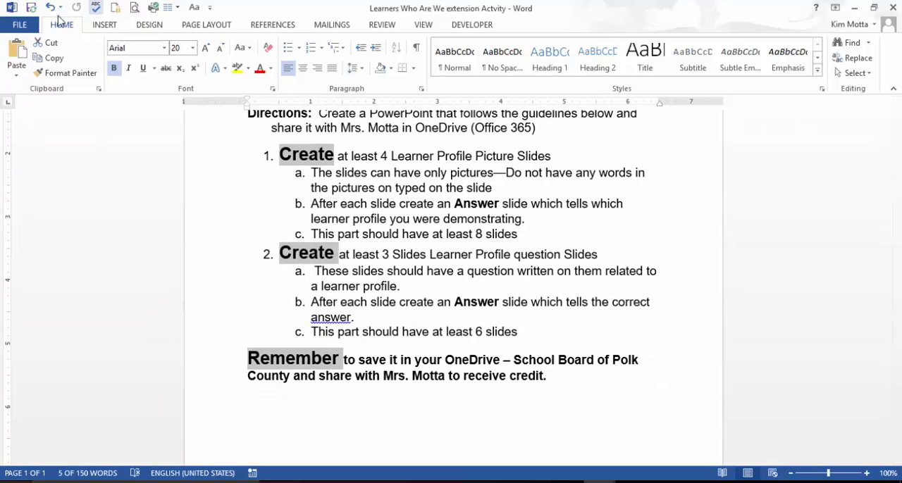
Step: Check the full Comments property on the document's Info page
left_click(20, 25)
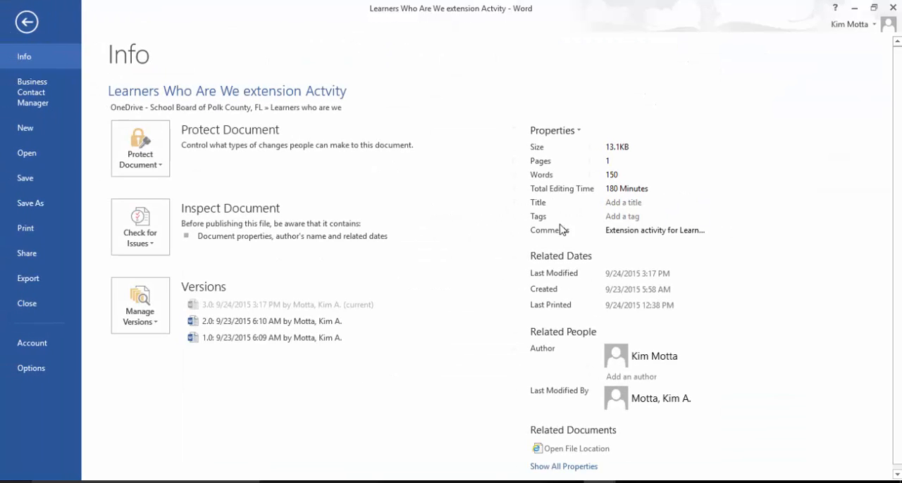
left_click(667, 233)
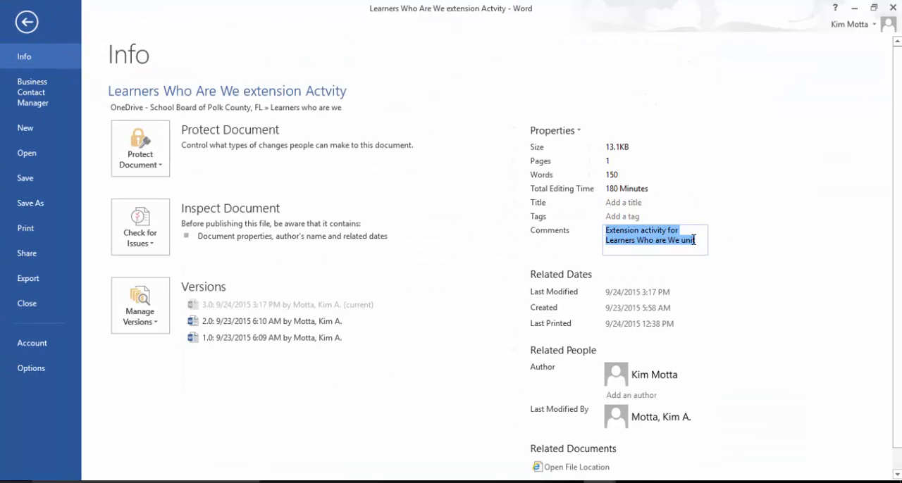
left_click(766, 232)
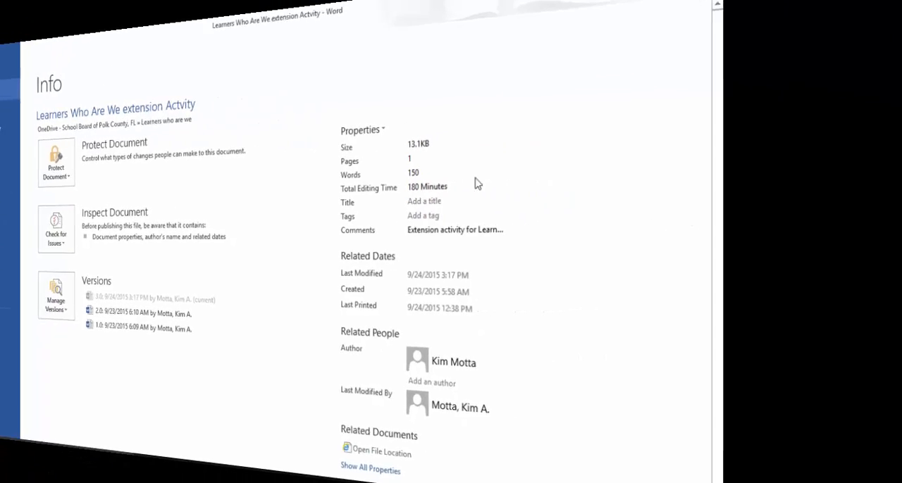